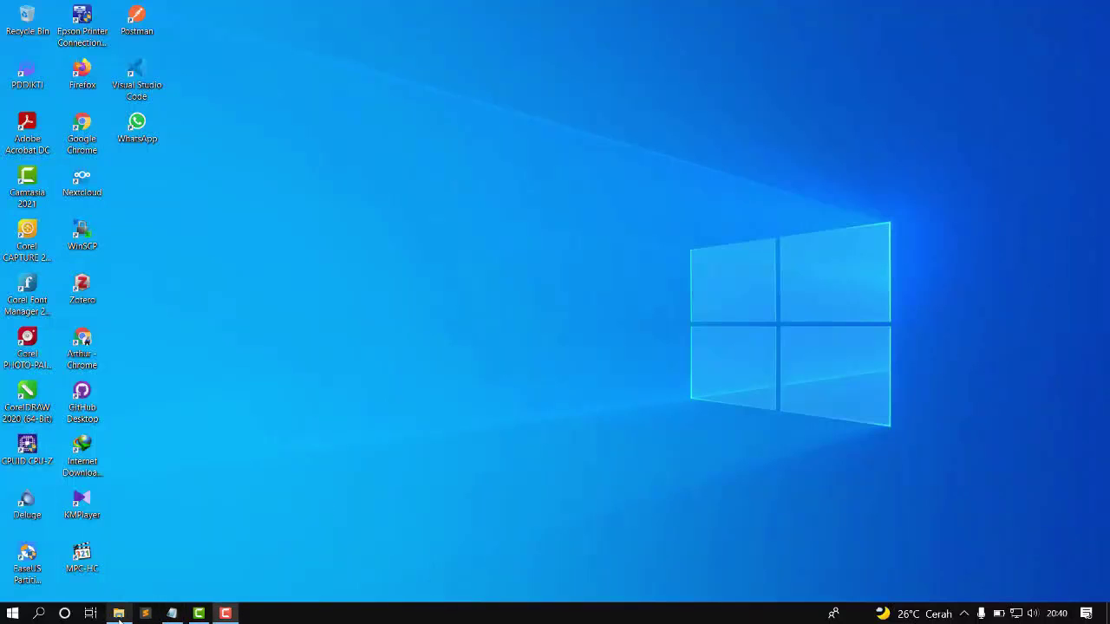
# - Launch the setup application from the 1- Setup folder inside SPSS 23 on Local Disk (E:)
pyautogui.moveTo(119, 614)
pyautogui.click(69, 537)
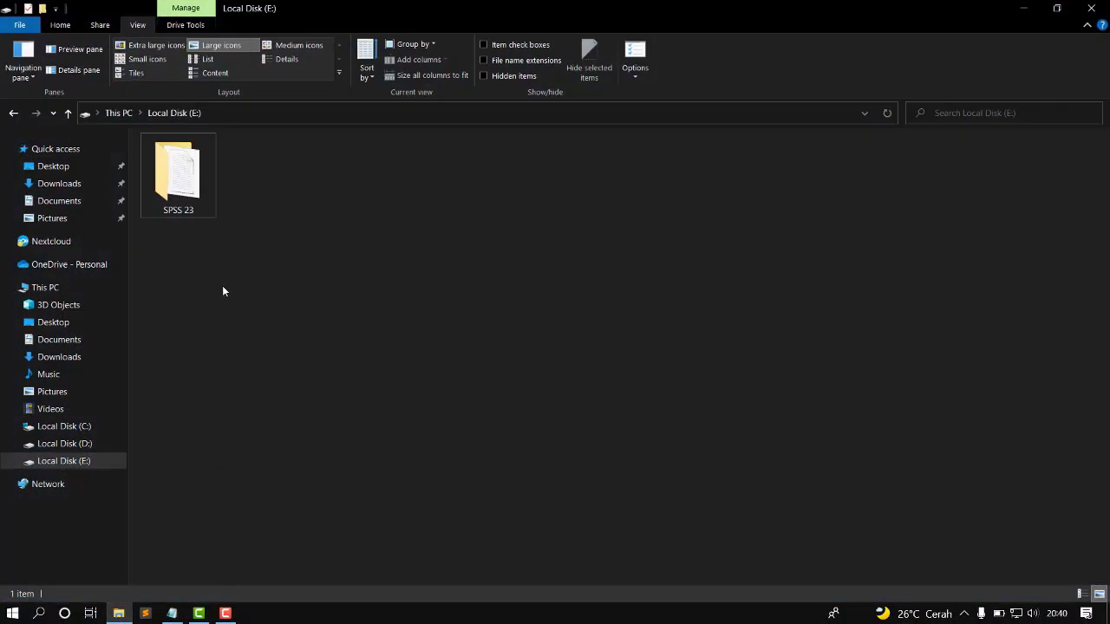
pyautogui.doubleClick(178, 174)
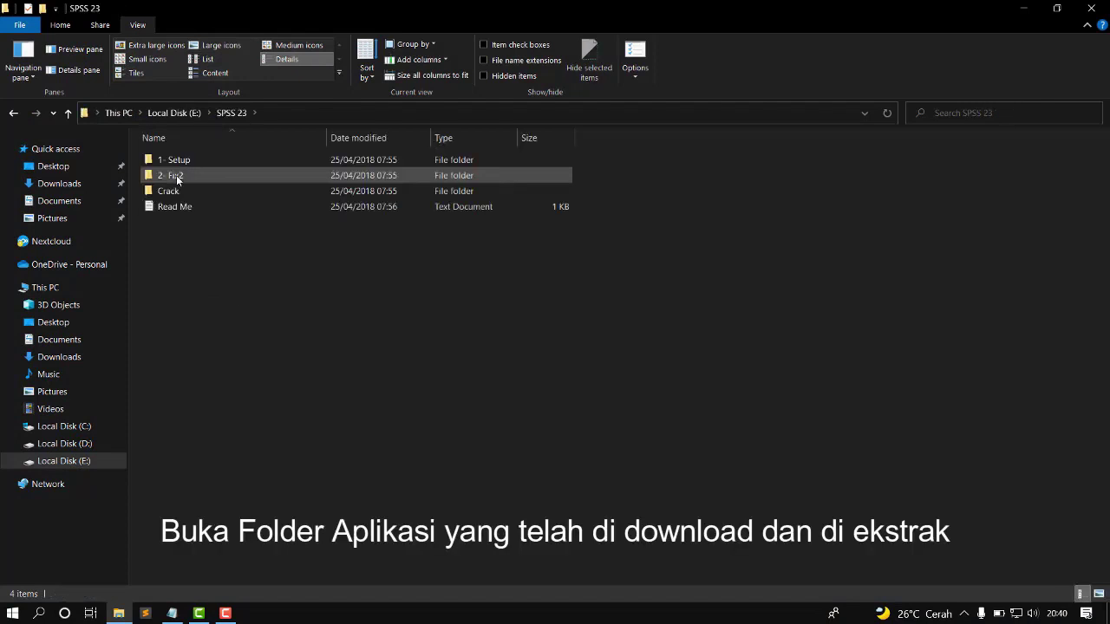
pyautogui.doubleClick(196, 161)
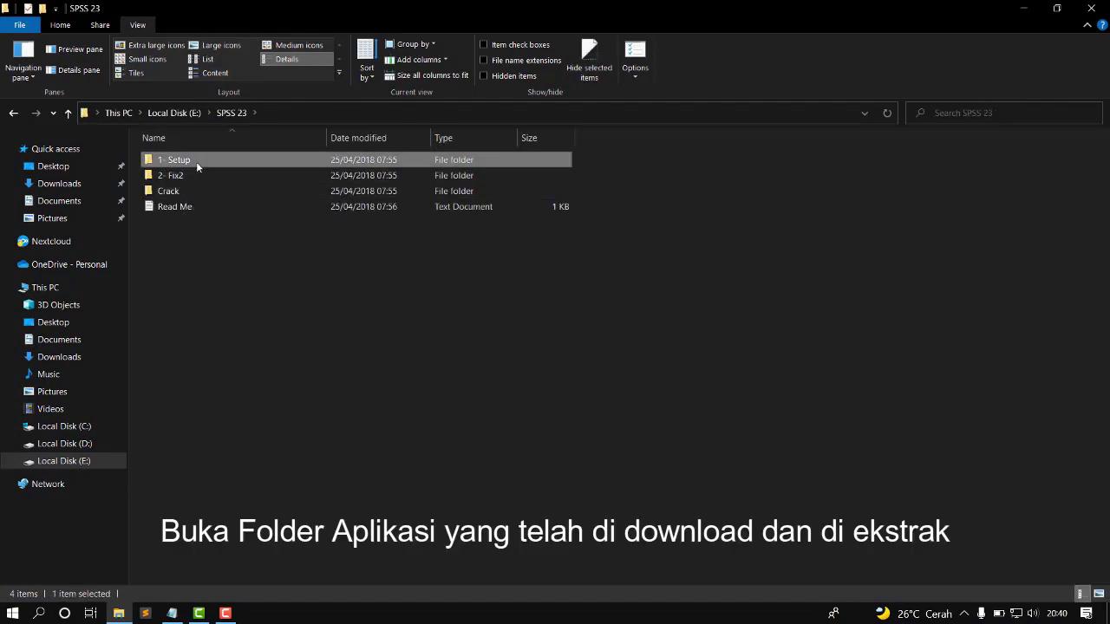
pyautogui.scroll(-4, 264, 342)
pyautogui.scroll(-2, 264, 343)
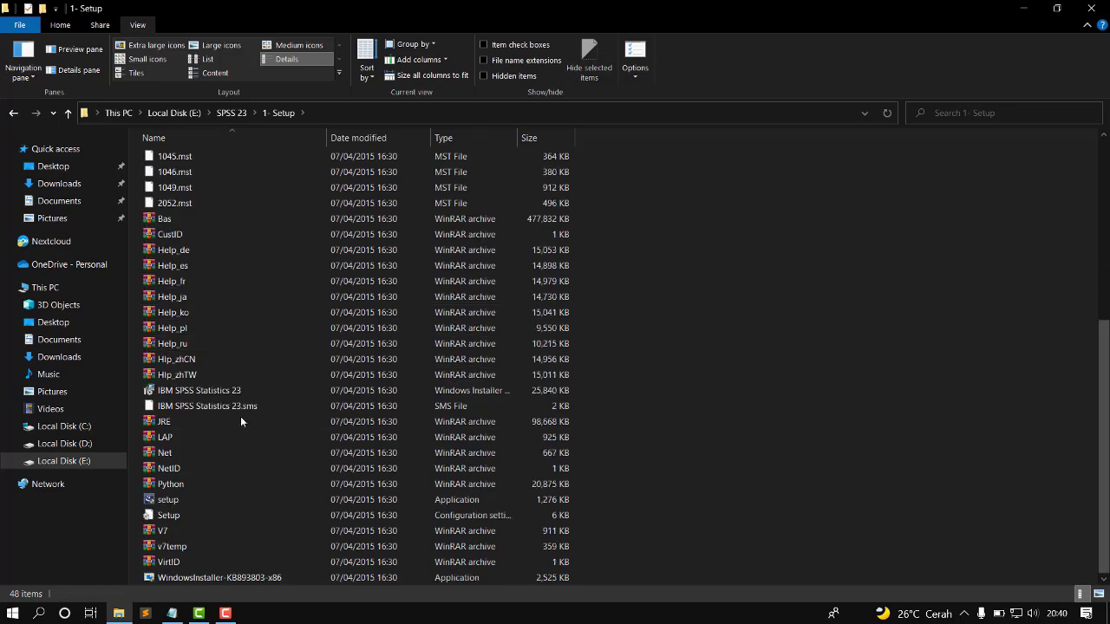
pyautogui.click(163, 500)
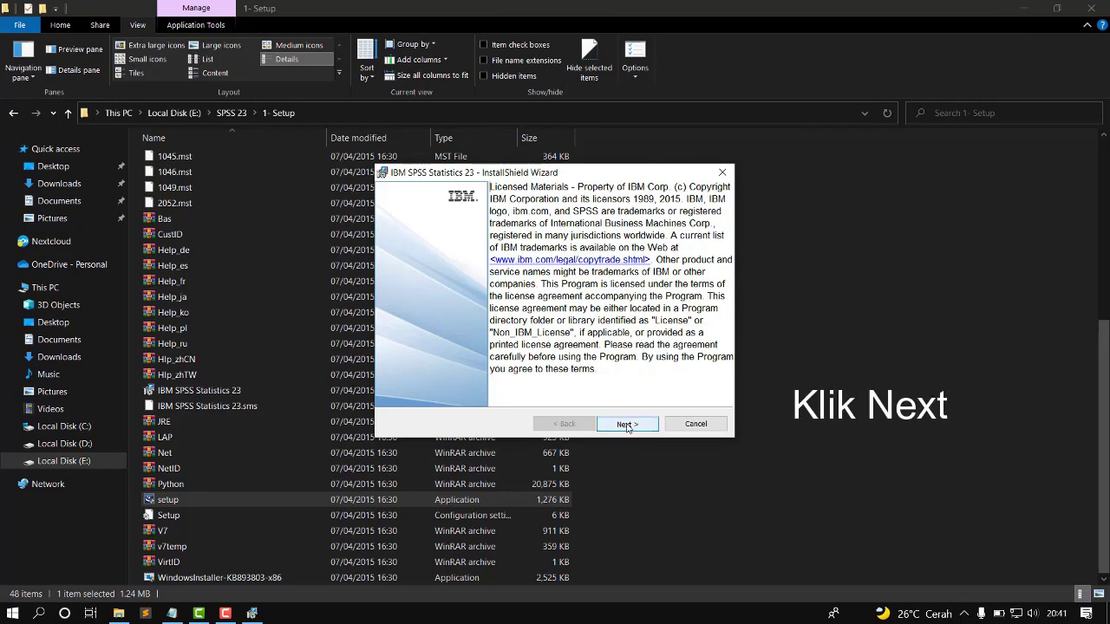
# - Proceed through the installer with the authorized user license, the accepted license agreement and the default customer information
pyautogui.click(627, 424)
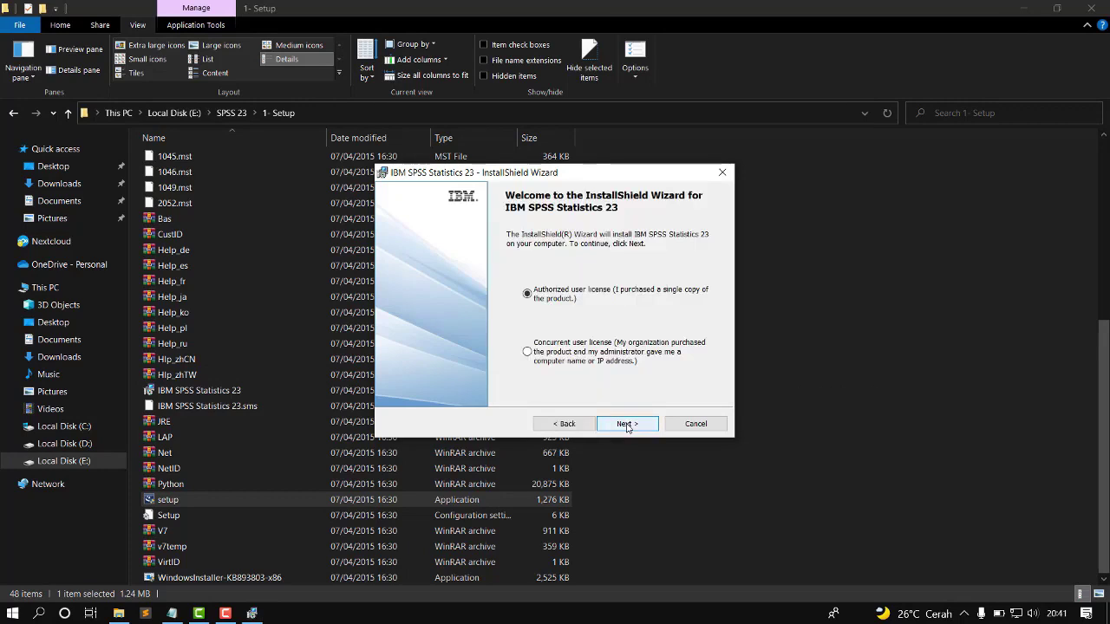
pyautogui.click(627, 424)
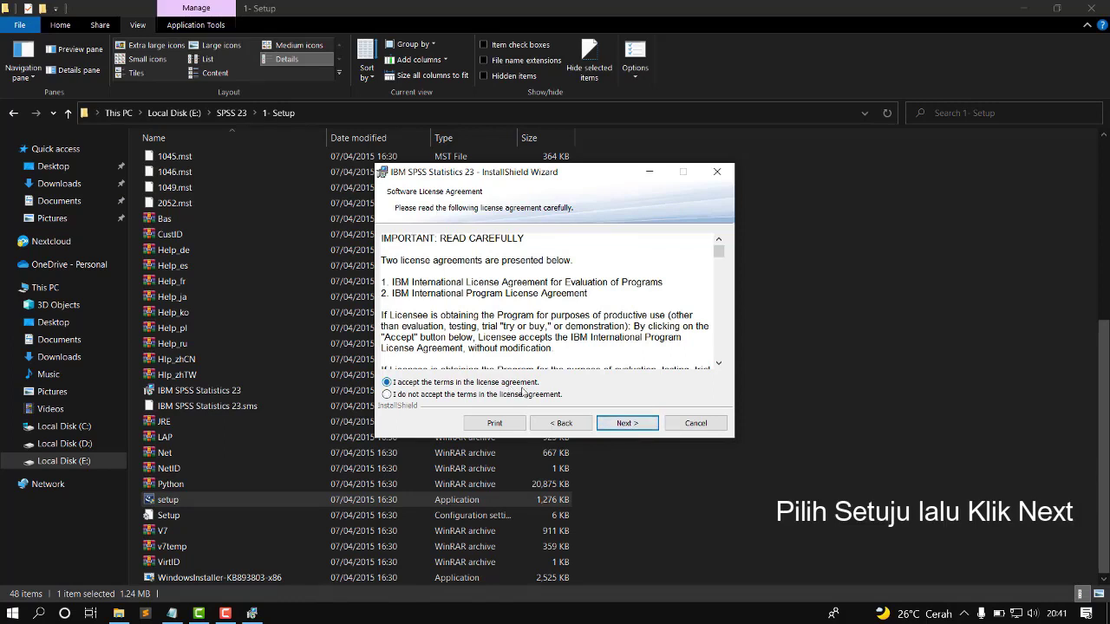
pyautogui.click(633, 424)
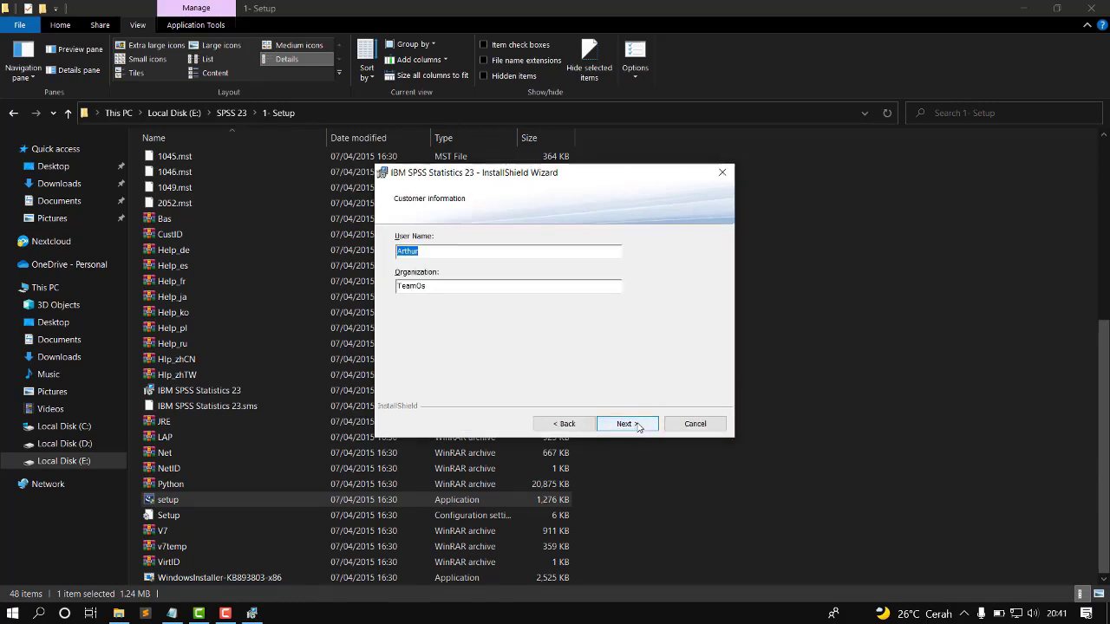
pyautogui.click(627, 424)
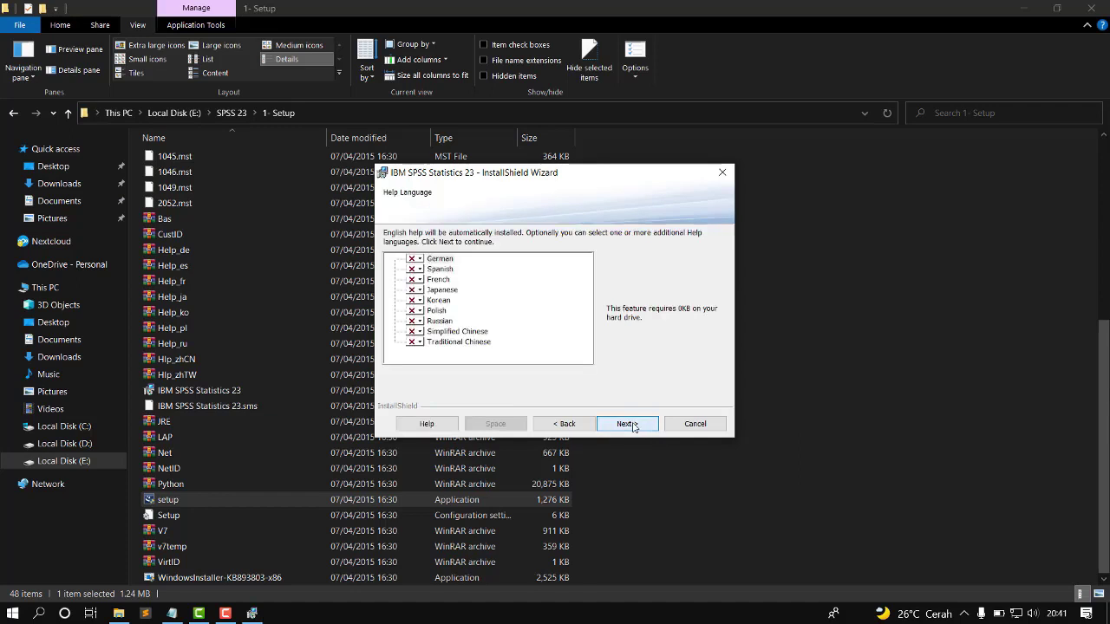
# - Continue the installation without additional help languages and with JAWS screen reading set to No
pyautogui.click(633, 424)
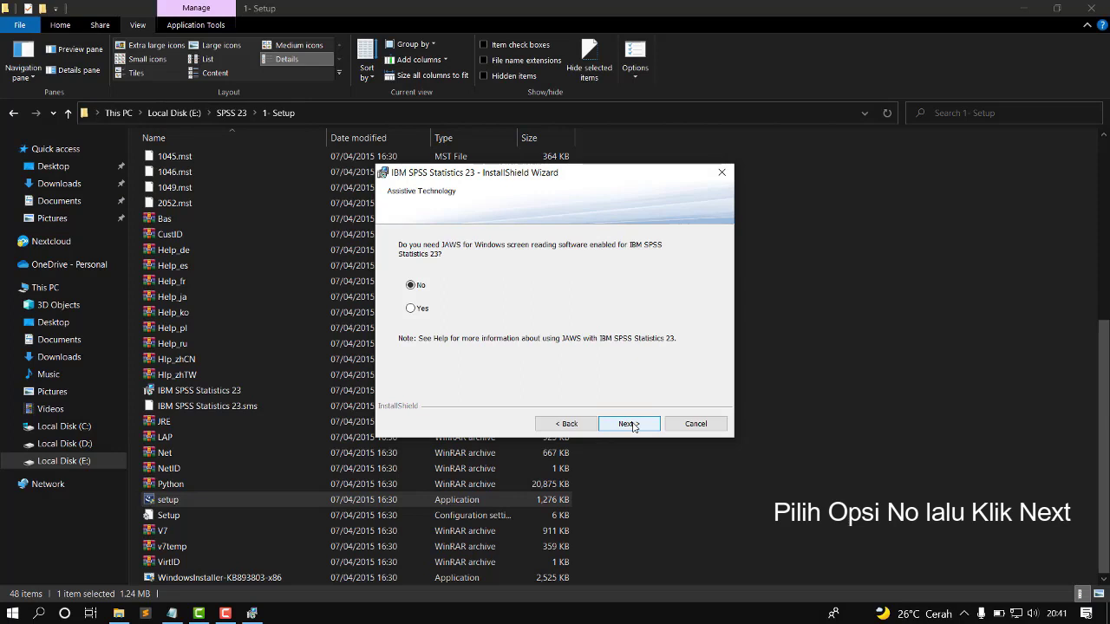
pyautogui.click(633, 424)
pyautogui.click(629, 424)
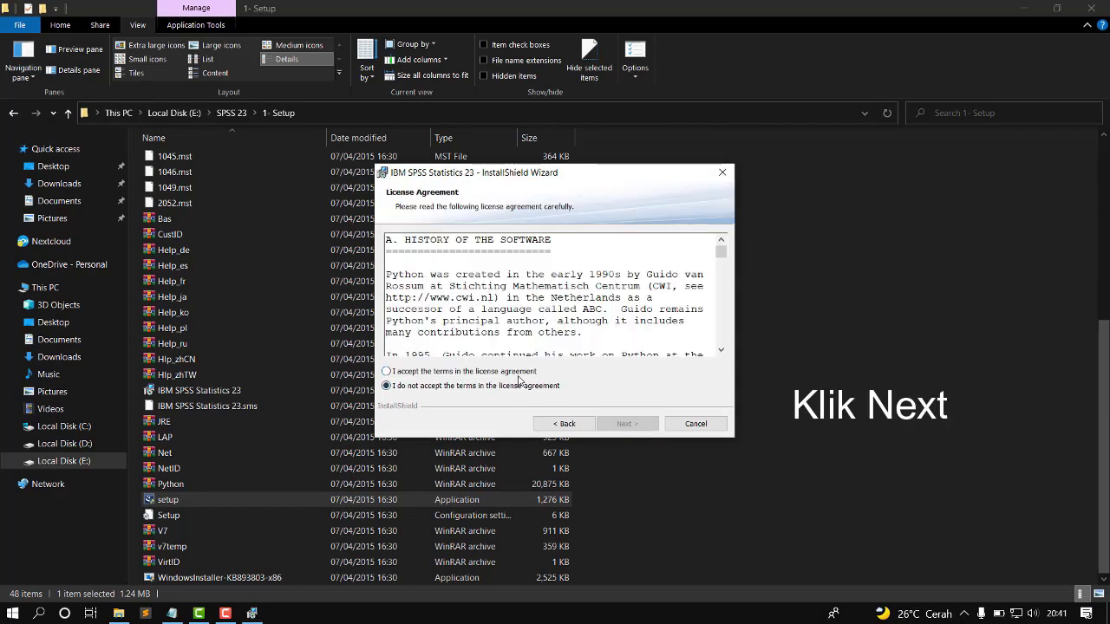
# - Accept the remaining license agreements and start the installation in C:\Program Files\IBM\SPSS\Statistics\23\
pyautogui.click(519, 371)
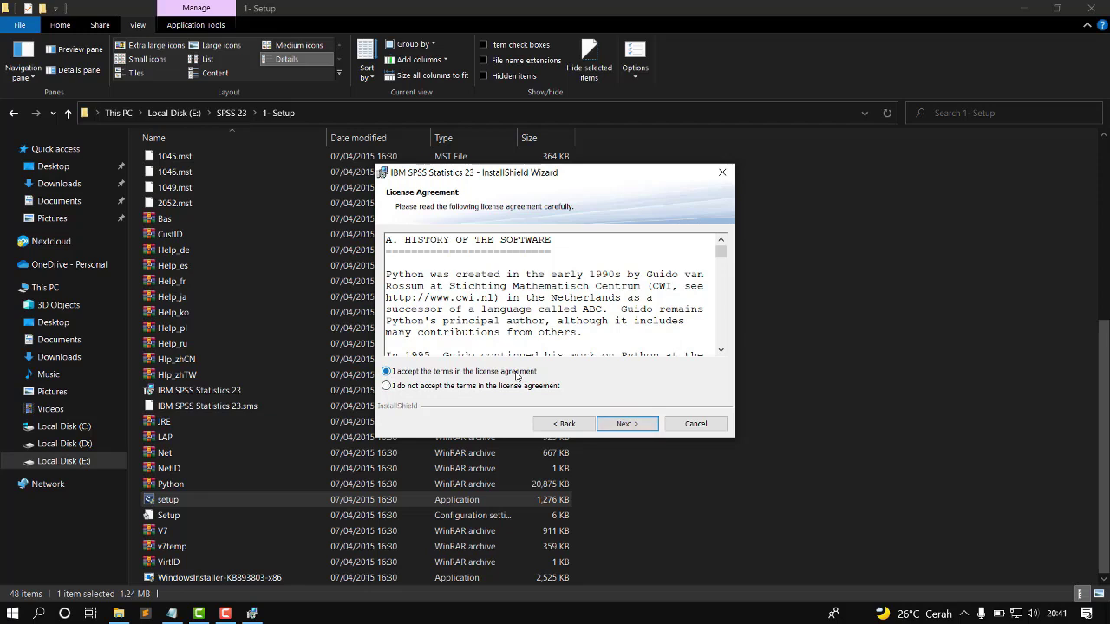
pyautogui.click(643, 424)
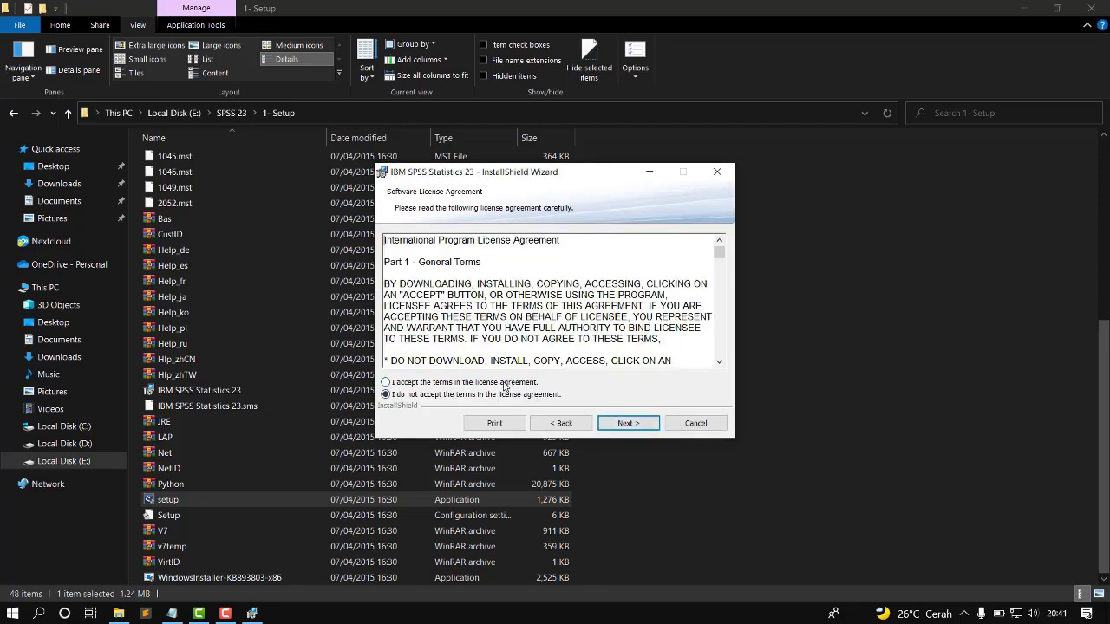
pyautogui.click(629, 425)
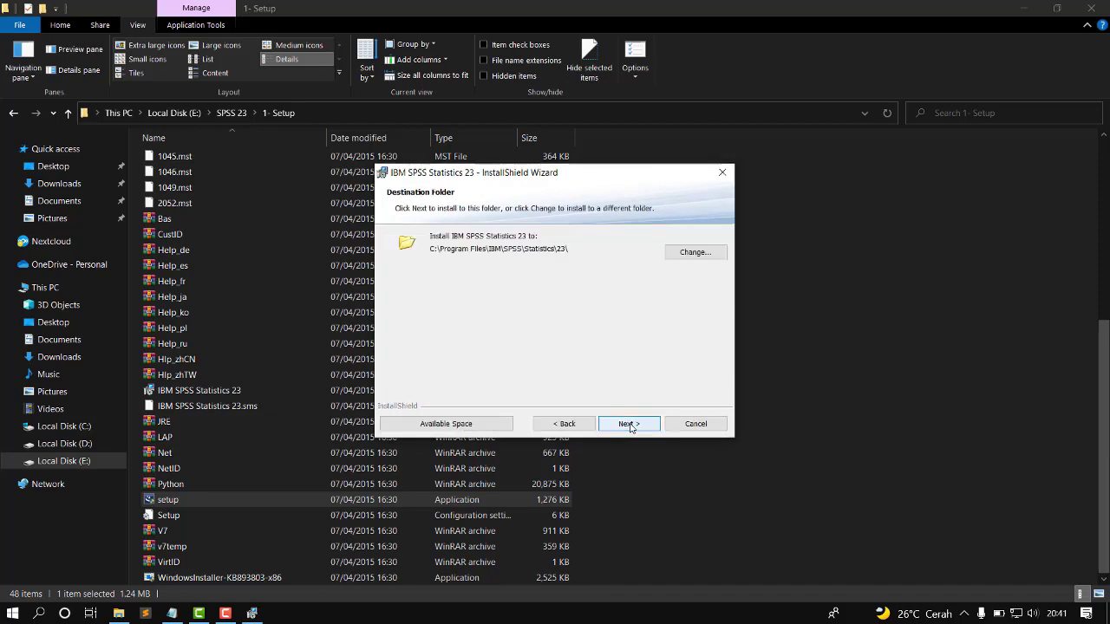
pyautogui.click(630, 425)
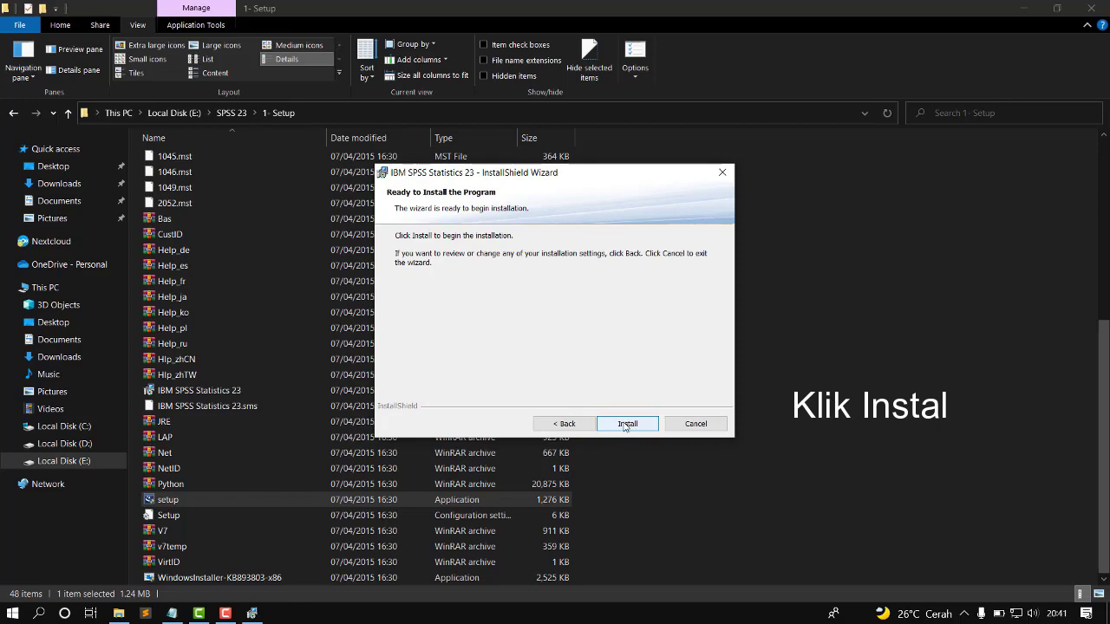
pyautogui.click(627, 424)
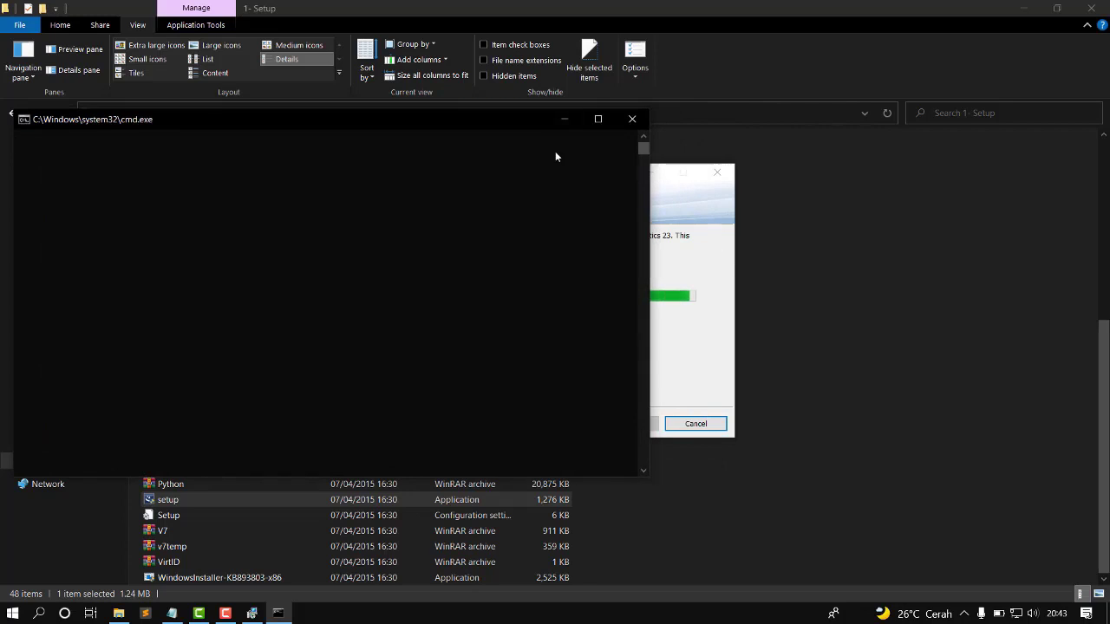
# - Minimize the command window and move the Python console and the installer window apart
pyautogui.click(566, 121)
pyautogui.moveTo(585, 173); pyautogui.dragTo(670, 171)
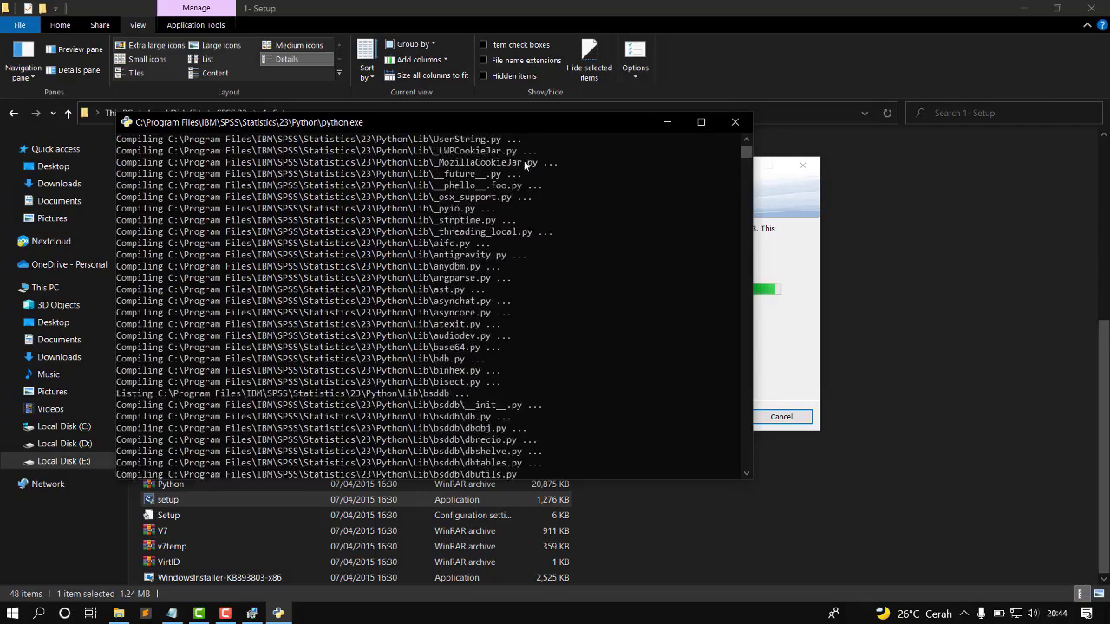
pyautogui.moveTo(522, 120); pyautogui.dragTo(456, 122)
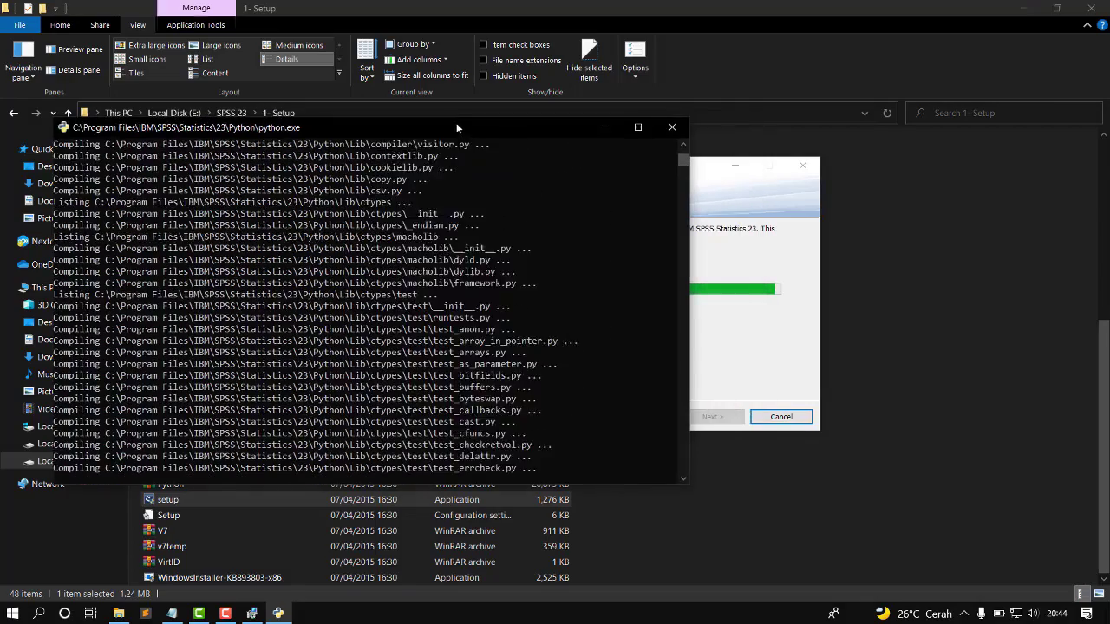
pyautogui.moveTo(702, 171); pyautogui.dragTo(930, 185)
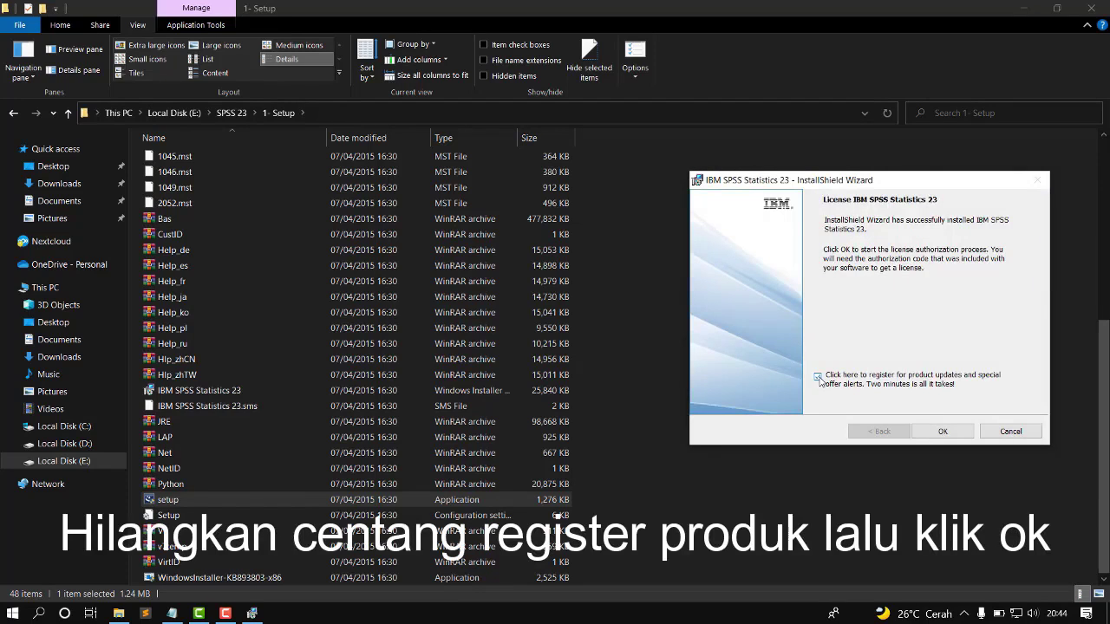
# - Turn off registration for product updates and proceed to the license authorization
pyautogui.click(818, 379)
pyautogui.click(930, 431)
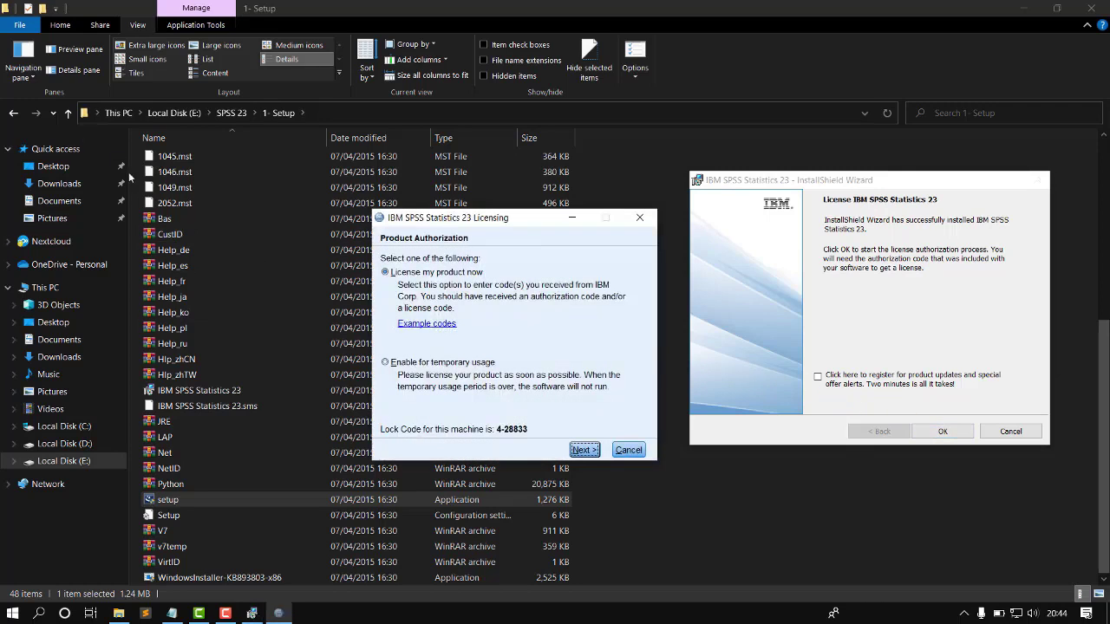
# - Cancel the license authorization wizard and decline the system restart
pyautogui.click(387, 364)
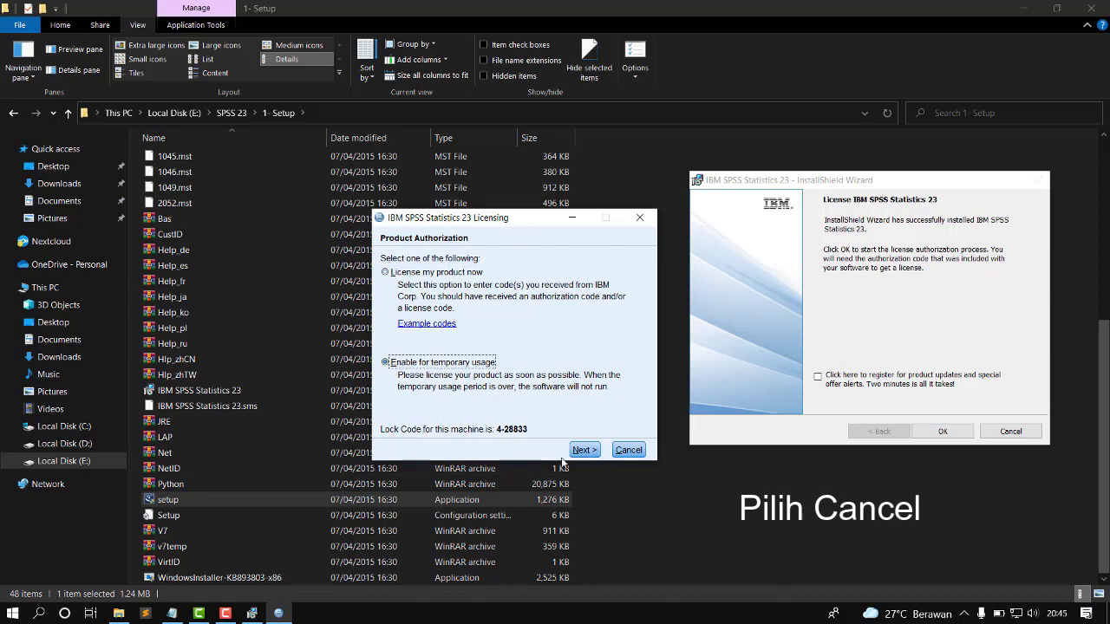
pyautogui.click(631, 450)
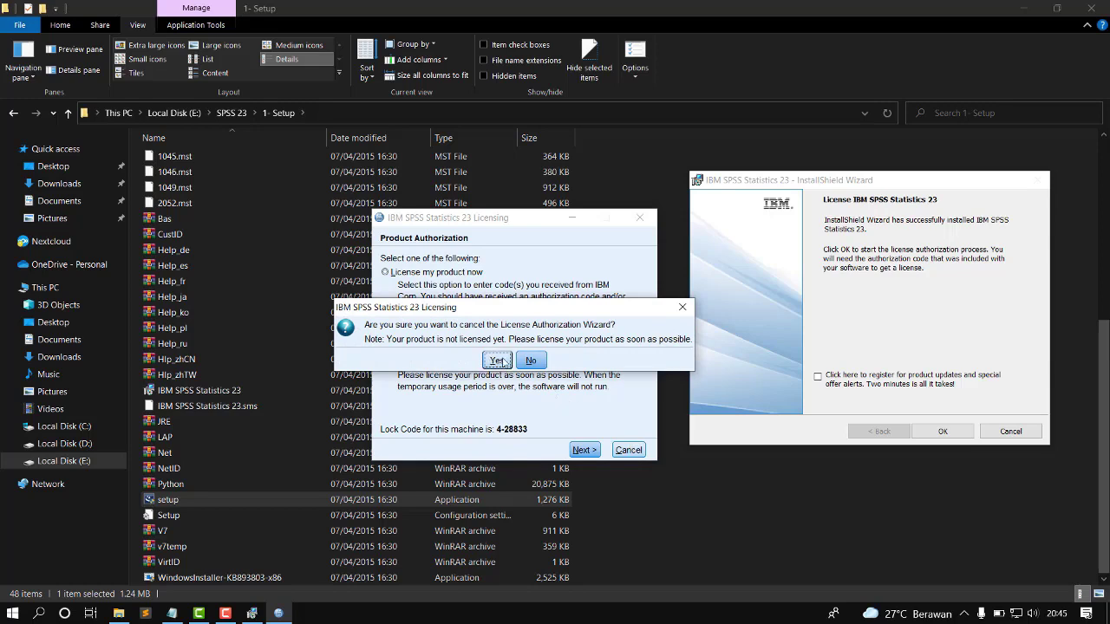
pyautogui.click(491, 361)
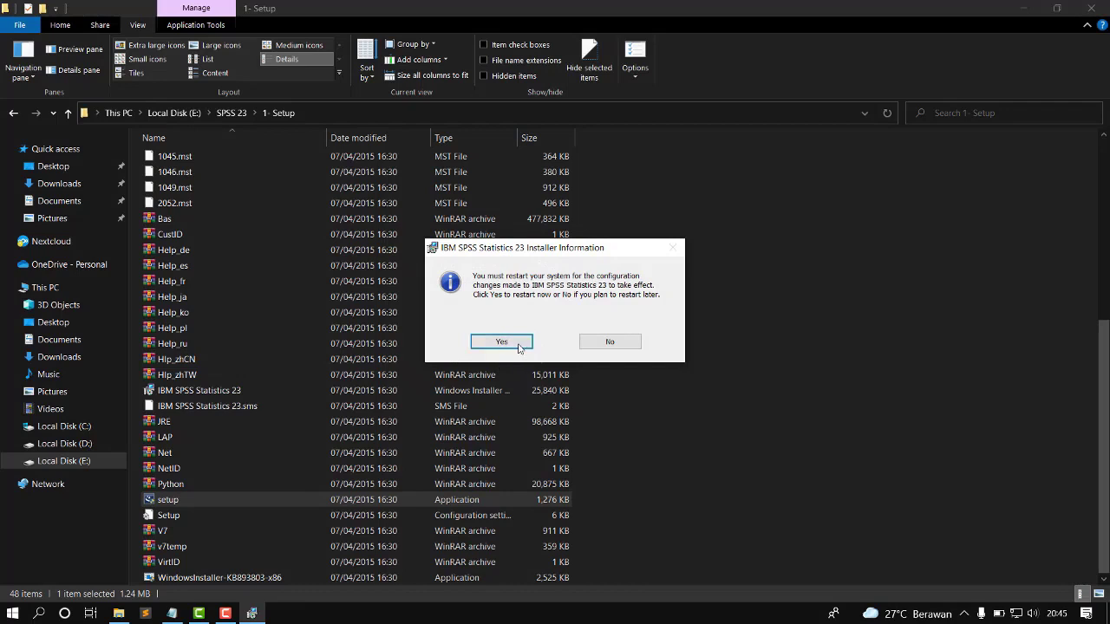
pyautogui.click(602, 345)
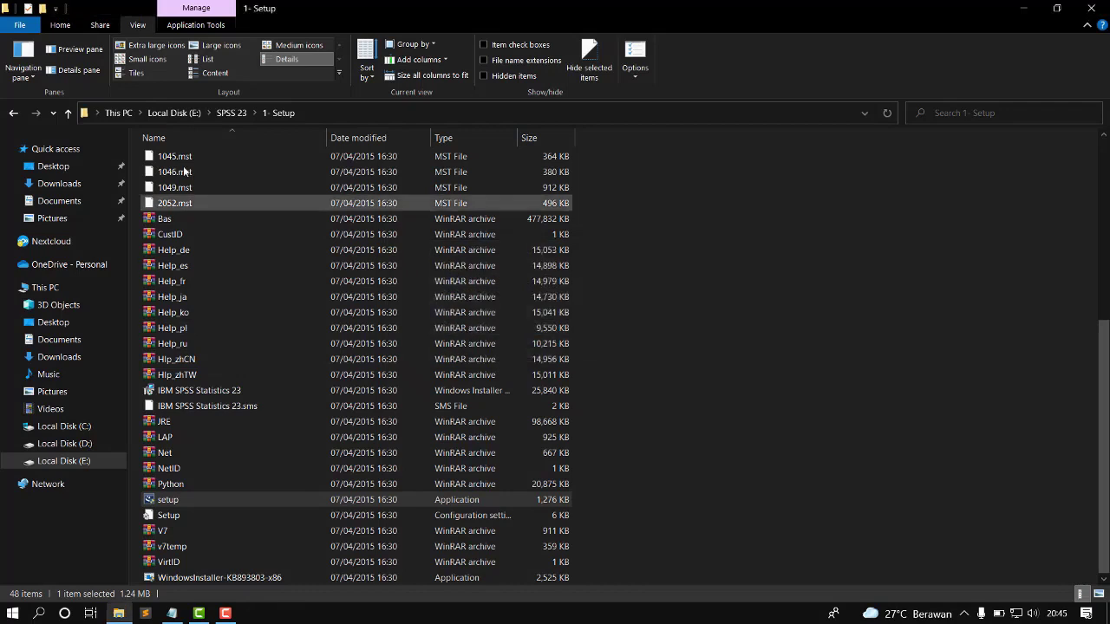
# - Launch the 23.0-IM-S23STATC-WIN64-FP002 patch installer from the 2- Fix2 folder
pyautogui.click(68, 113)
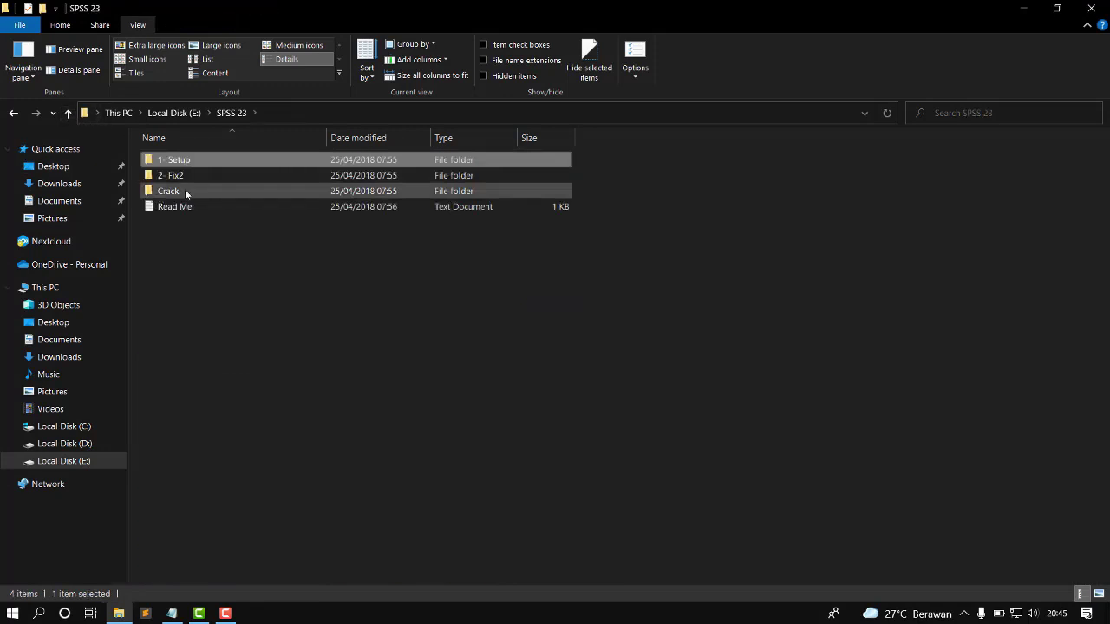
pyautogui.doubleClick(189, 176)
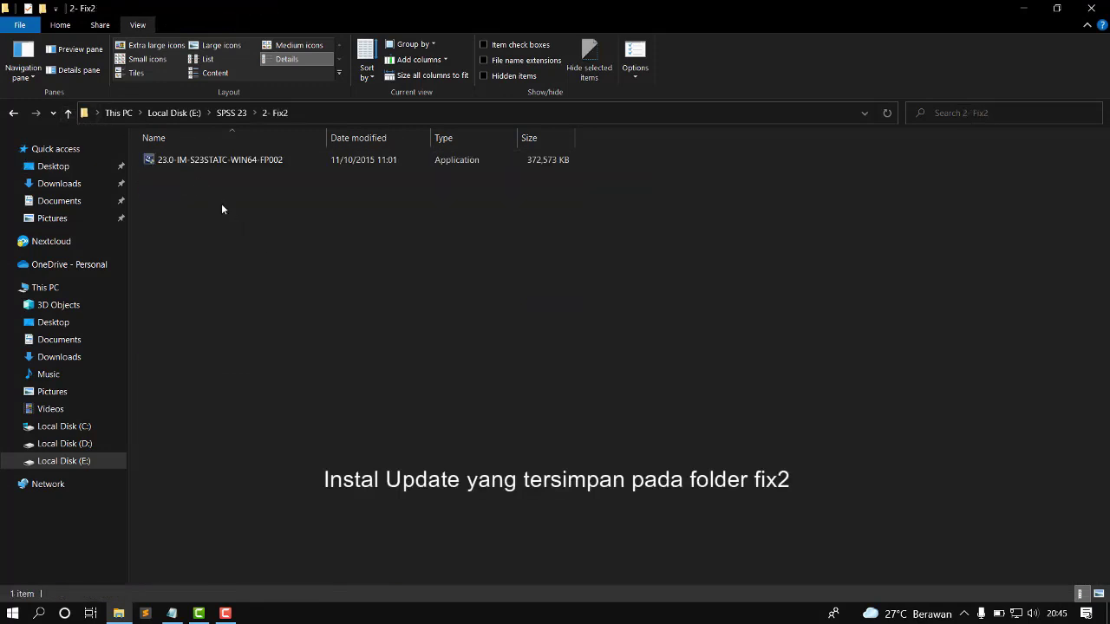
pyautogui.doubleClick(200, 160)
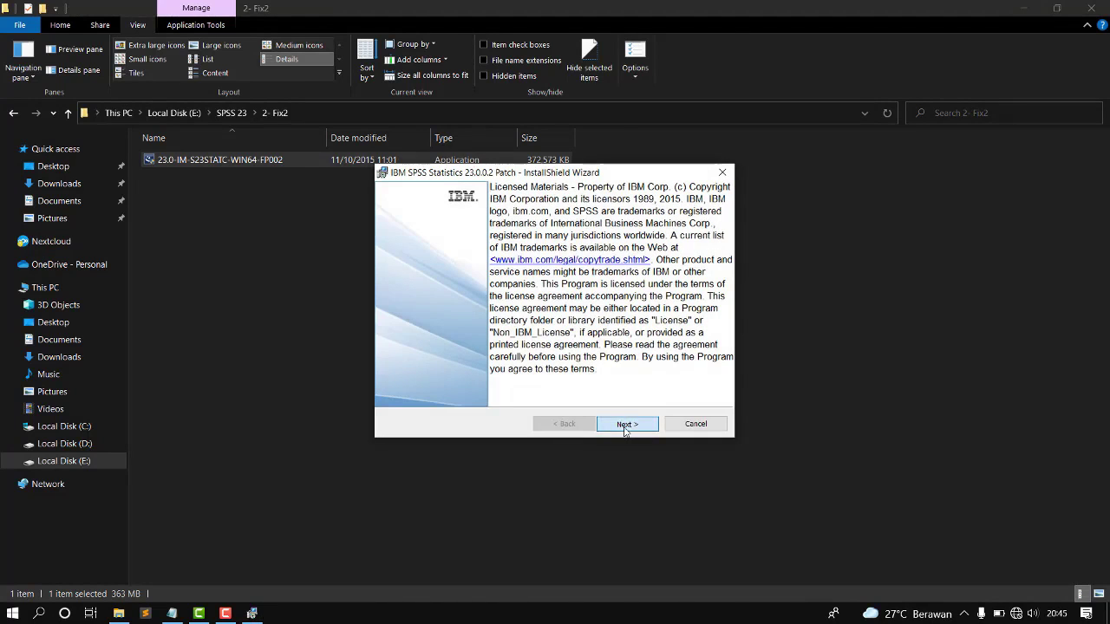
# - Accept the patch's license agreement and start installing IBM SPSS Statistics 23.0.0.2 Patch
pyautogui.click(624, 425)
pyautogui.click(387, 383)
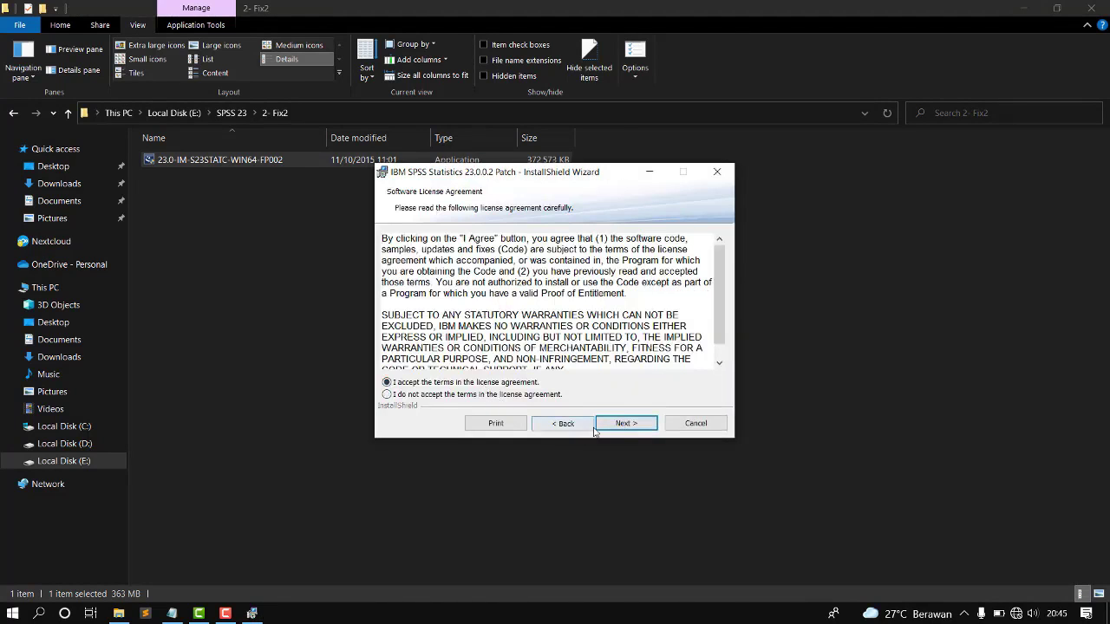
pyautogui.click(625, 429)
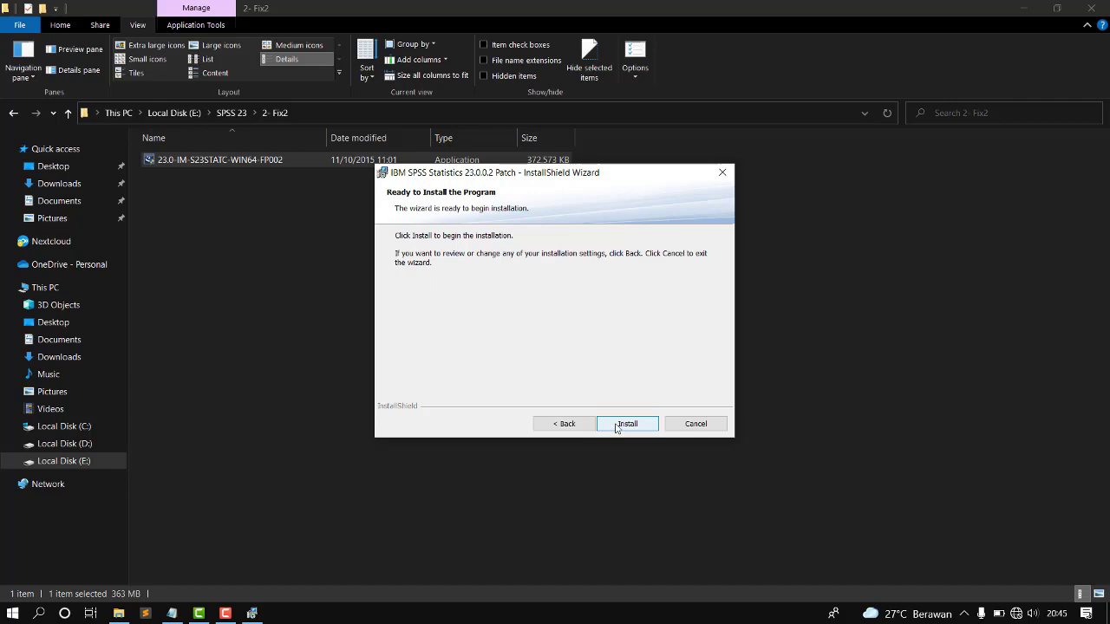
pyautogui.click(616, 427)
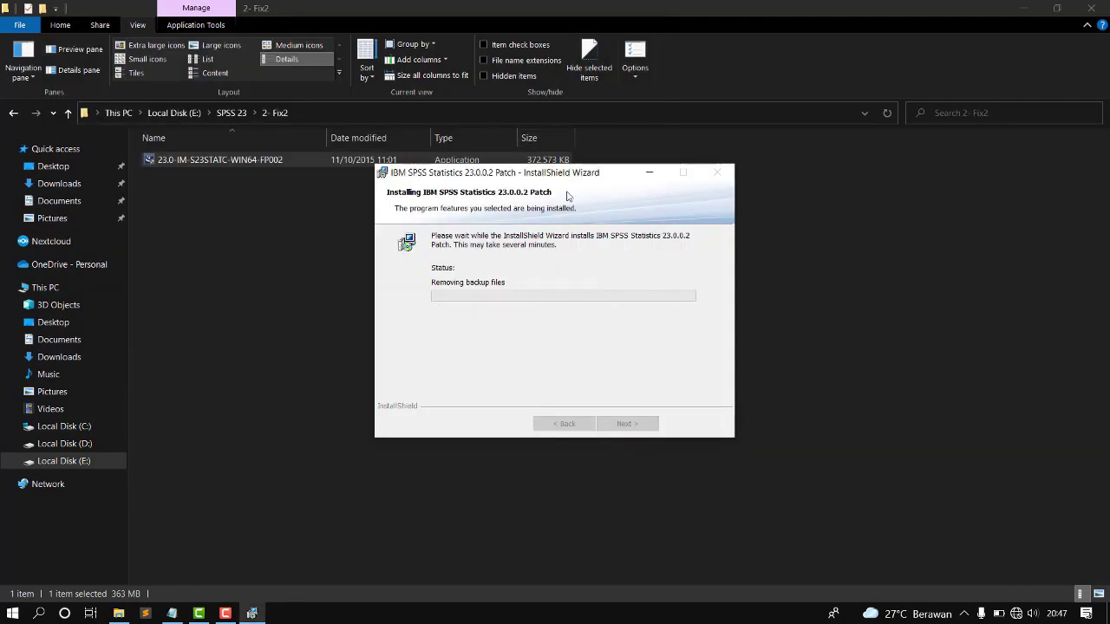
# - Move the patch installer window aside, then finish the wizard and decline the system restart
pyautogui.moveTo(595, 176); pyautogui.dragTo(933, 186)
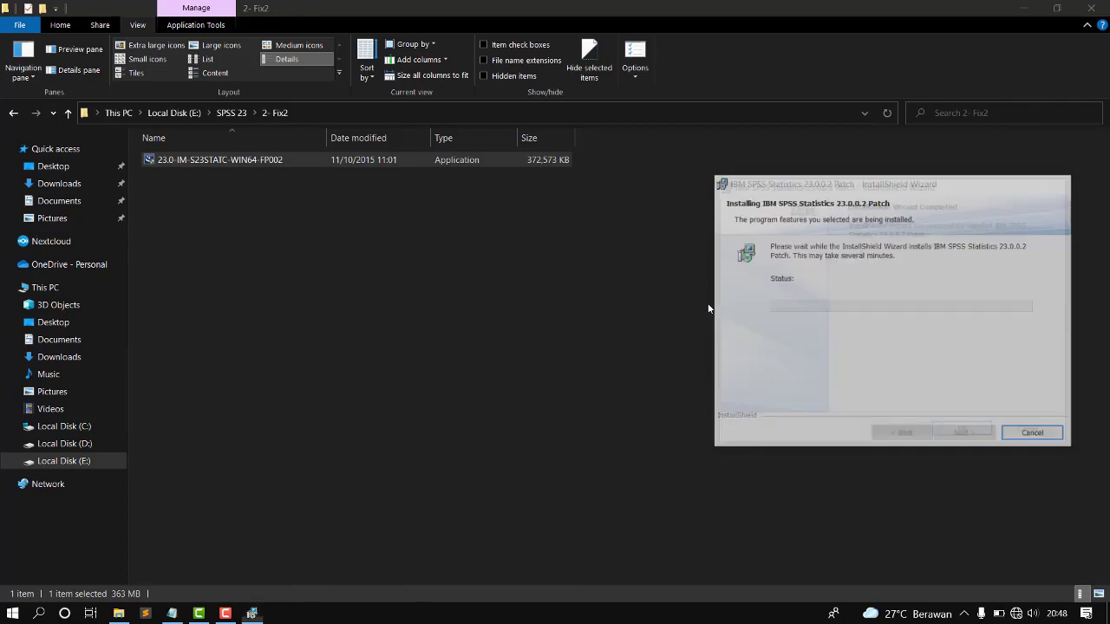
pyautogui.click(963, 433)
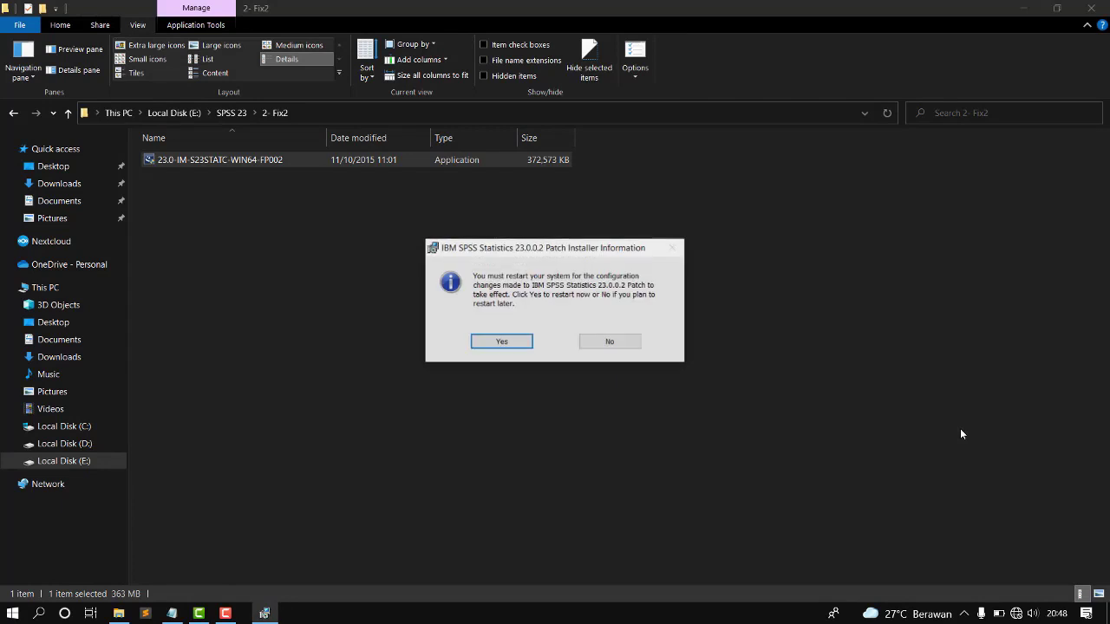
pyautogui.click(590, 343)
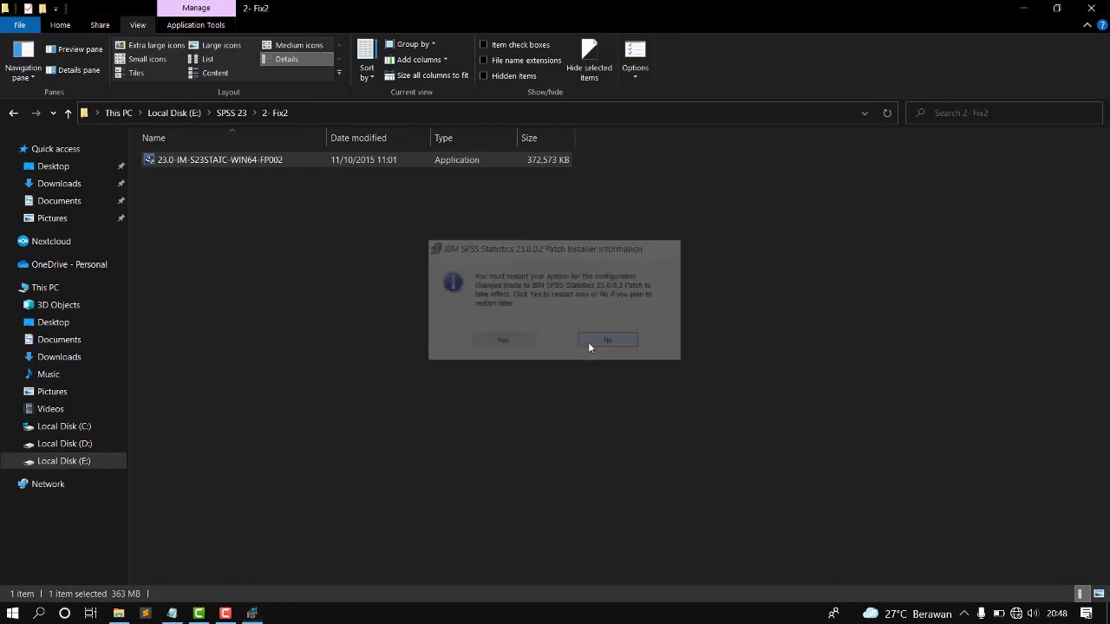
# - Copy the lservrc file from the Crack folder inside SPSS 23
pyautogui.click(68, 113)
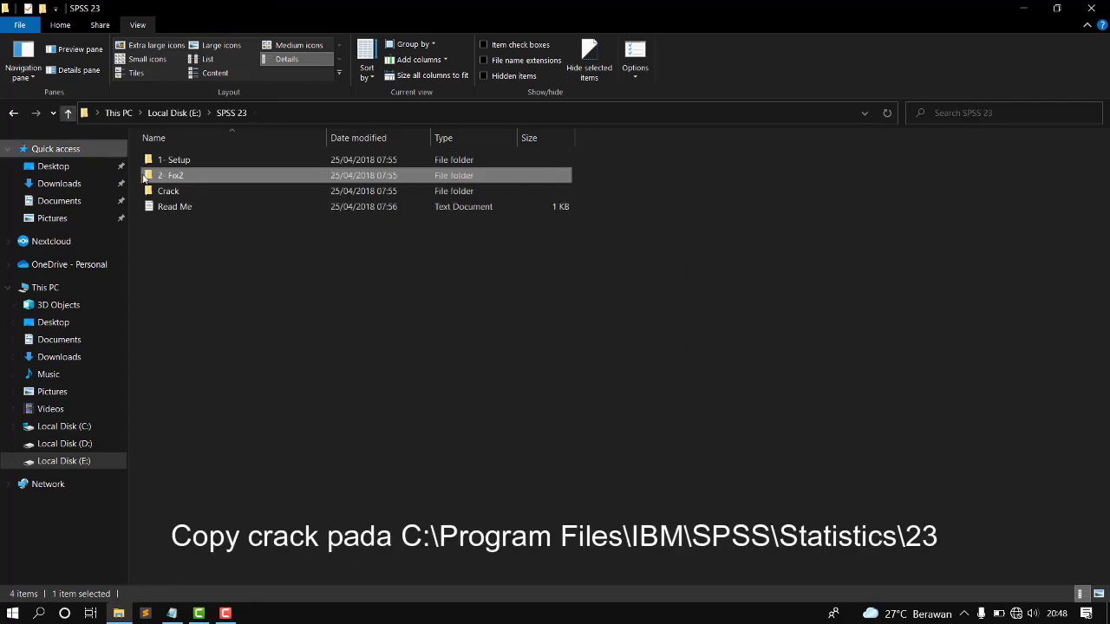
pyautogui.doubleClick(184, 193)
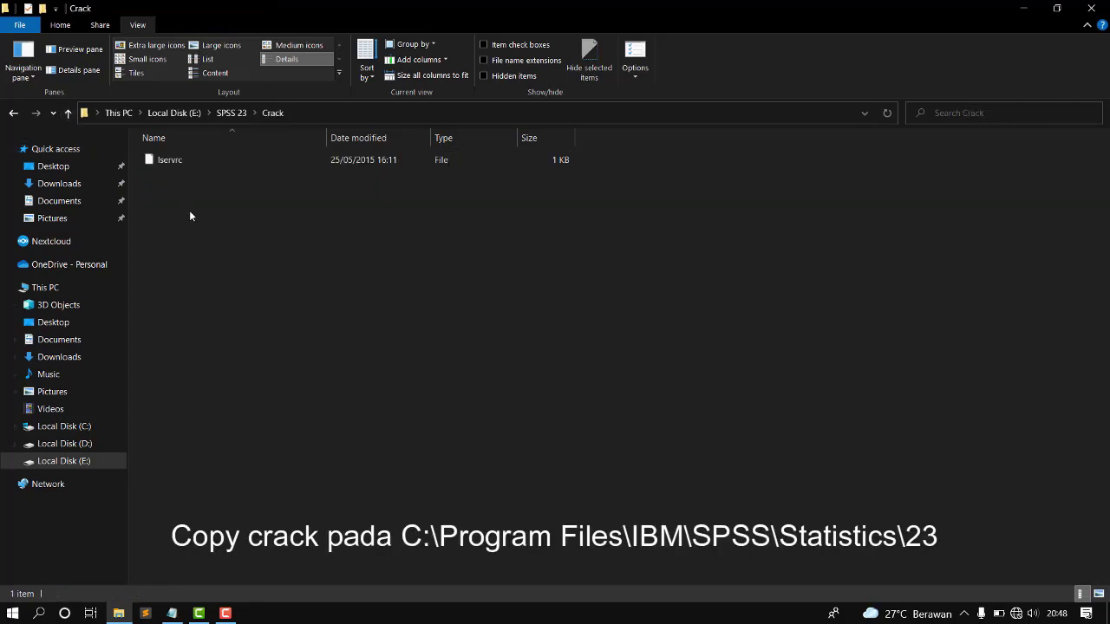
pyautogui.click(175, 160)
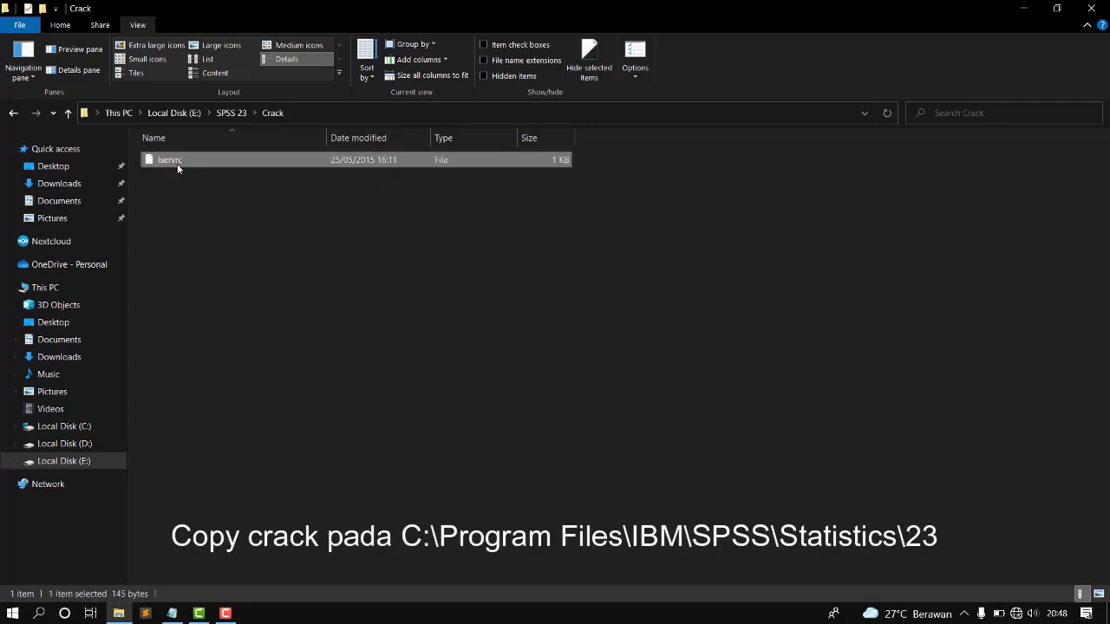
pyautogui.rightClick(179, 164)
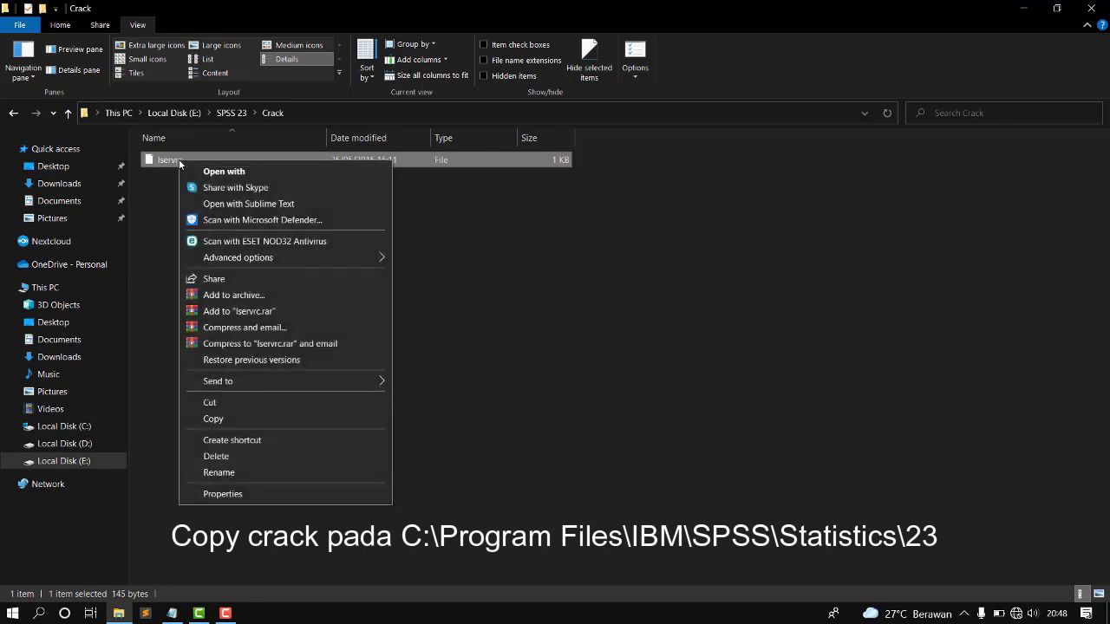
pyautogui.click(195, 417)
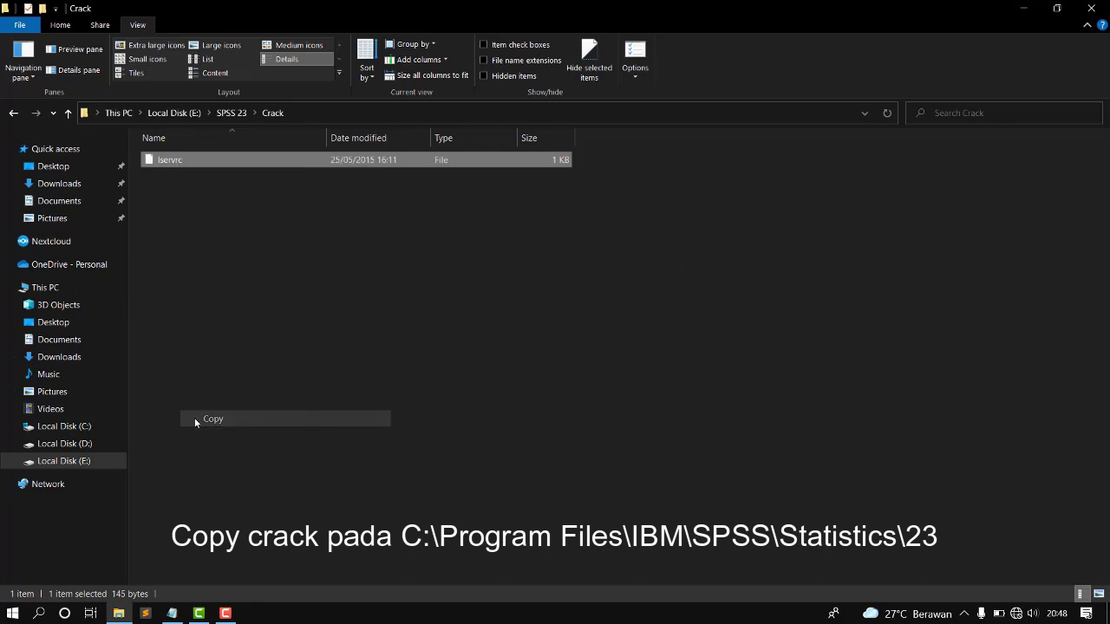
# - Open the installation folder C:\Program Files\IBM\SPSS\Statistics\23
pyautogui.click(77, 427)
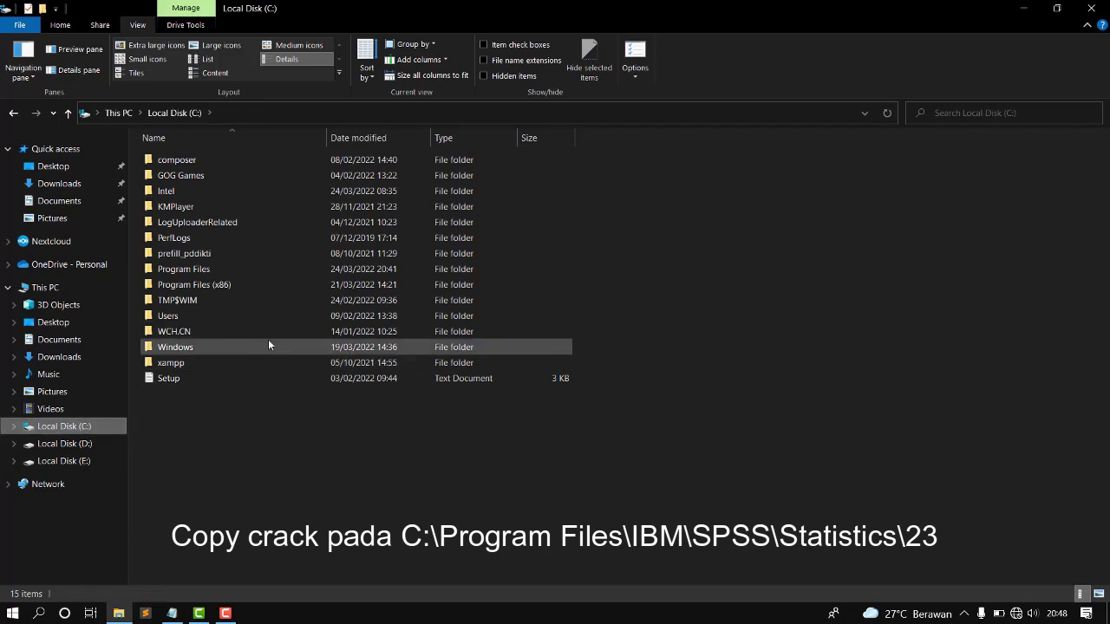
pyautogui.doubleClick(265, 269)
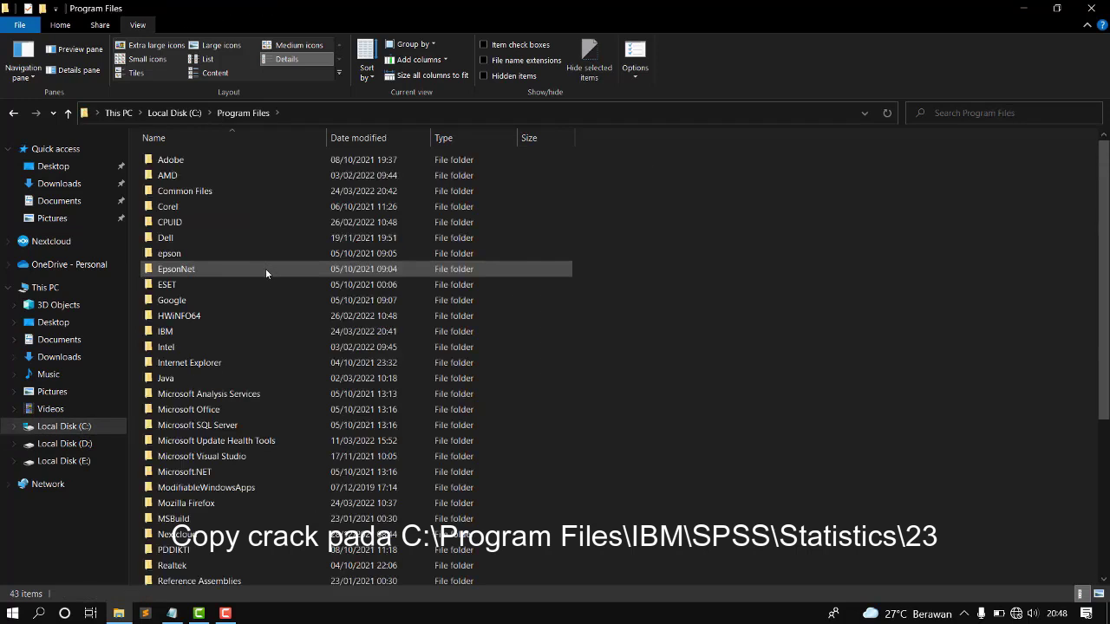
pyautogui.scroll(-4, 270, 320)
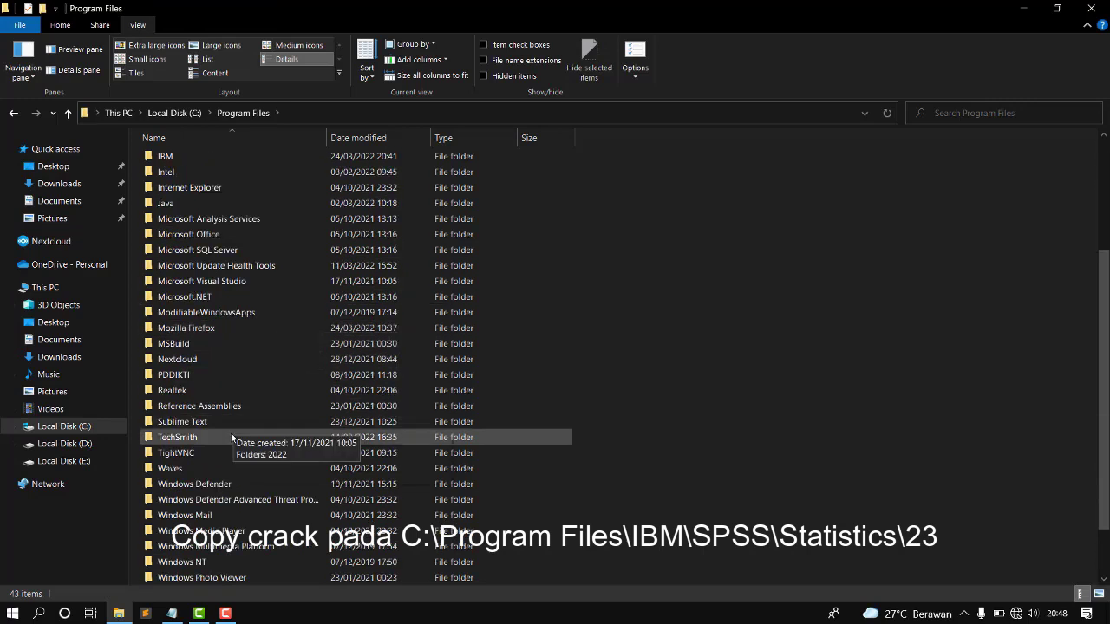
pyautogui.scroll(-2, 239, 419)
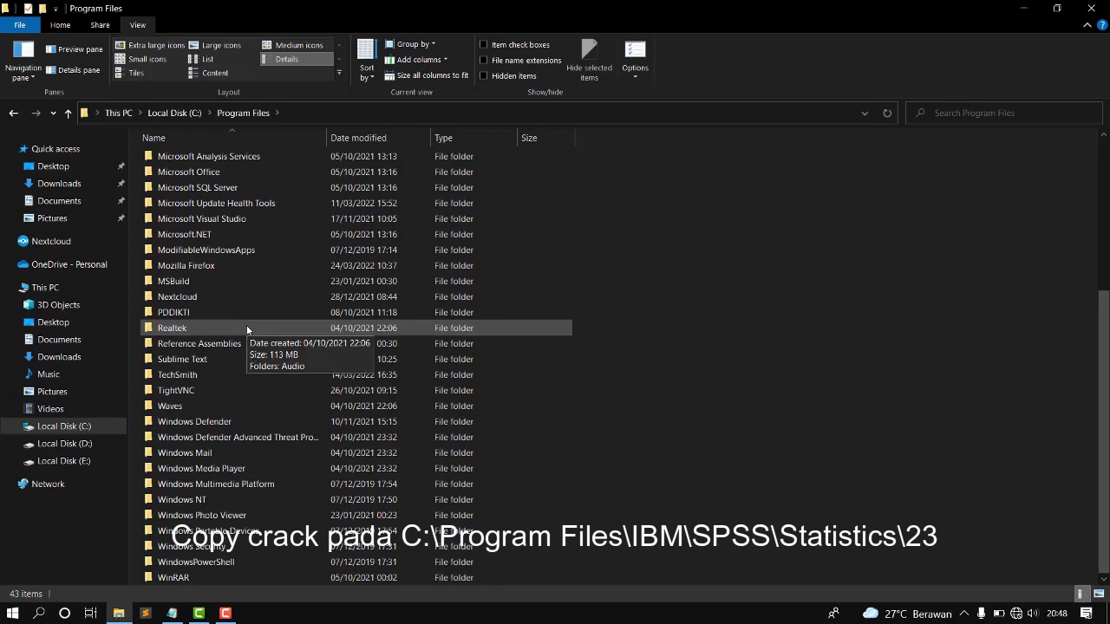
pyautogui.scroll(3, 247, 323)
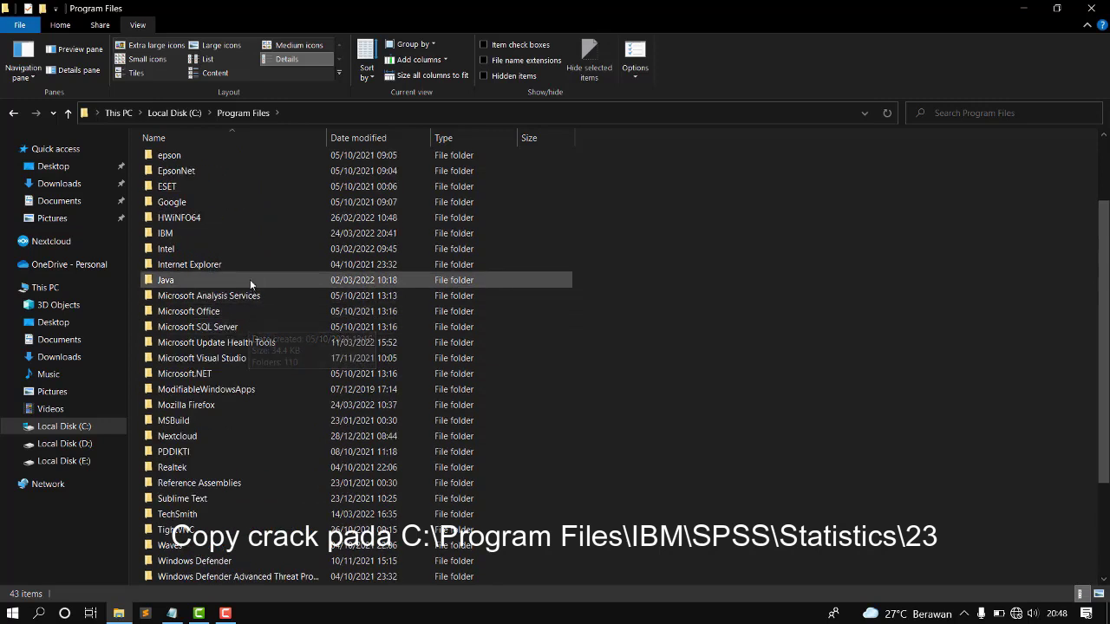
pyautogui.click(252, 233)
pyautogui.doubleClick(252, 233)
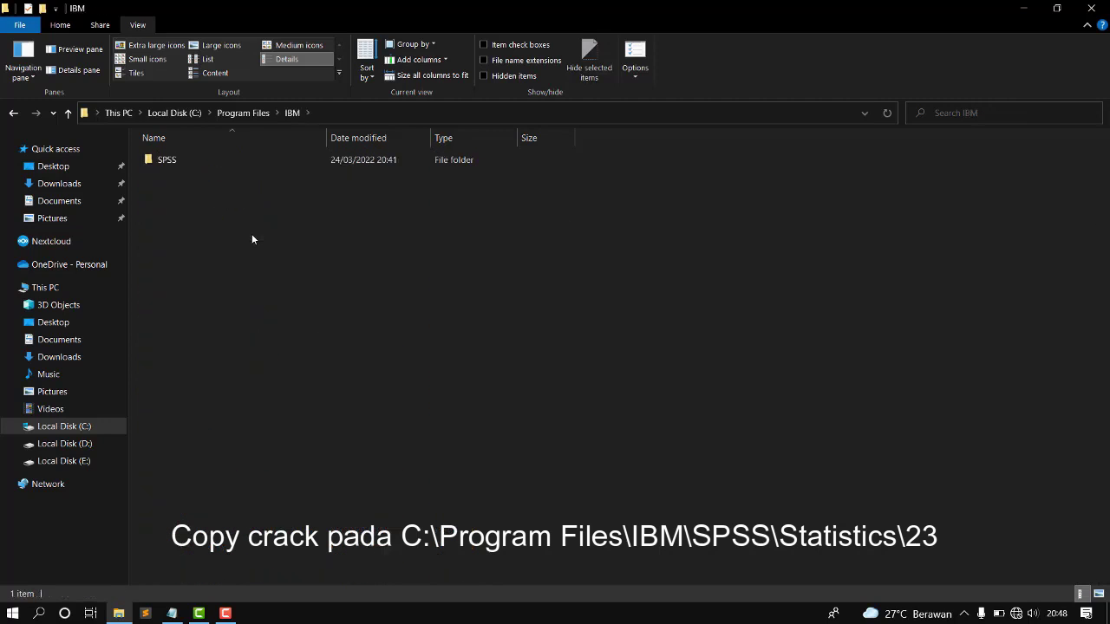
pyautogui.click(187, 159)
pyautogui.doubleClick(187, 160)
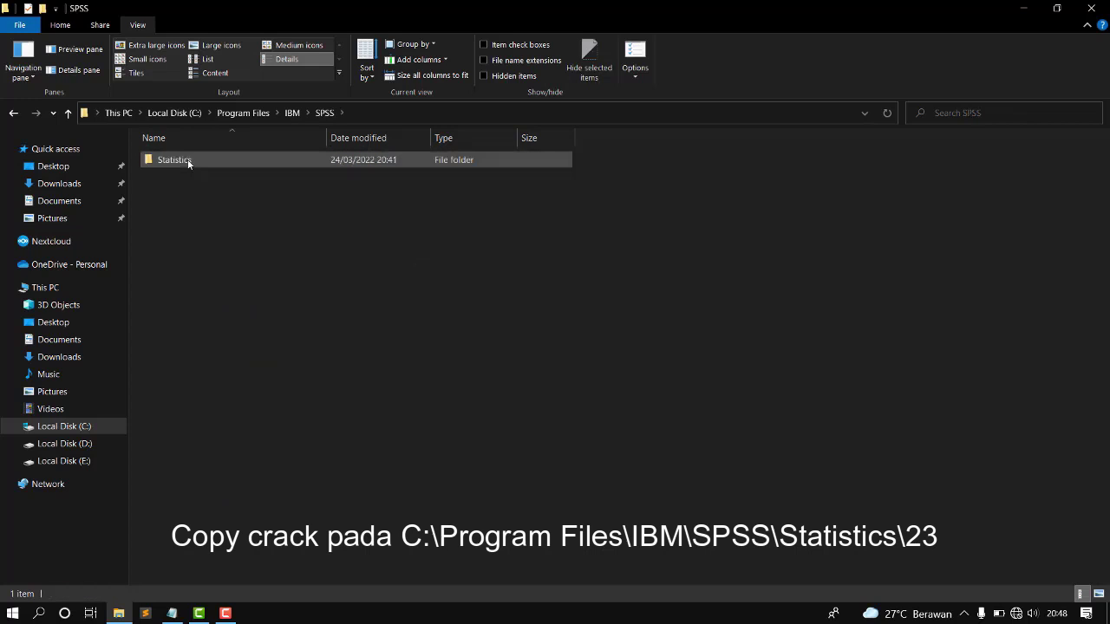
pyautogui.doubleClick(188, 159)
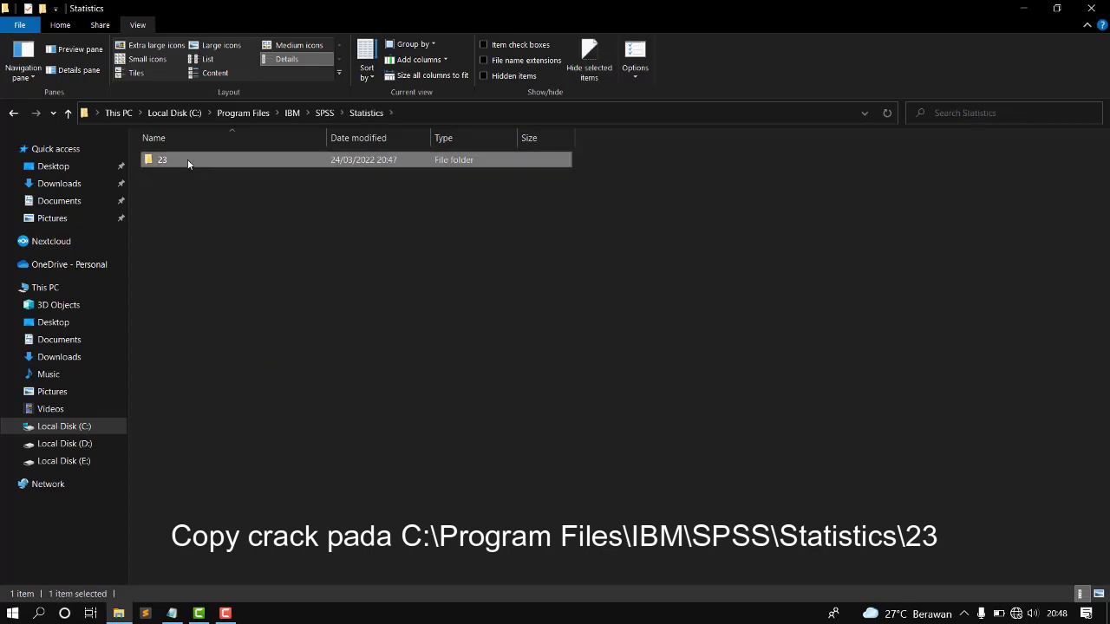
pyautogui.doubleClick(187, 160)
# - Paste the copied lservrc file into the 23 folder with administrator permission, then close the folder window
pyautogui.rightClick(681, 324)
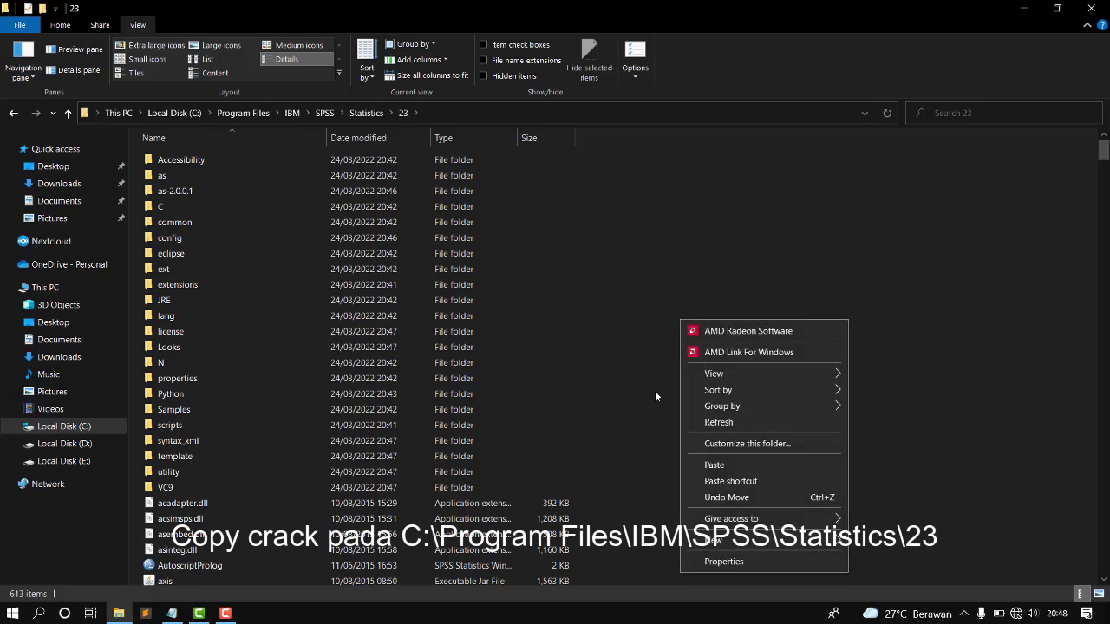
pyautogui.click(713, 466)
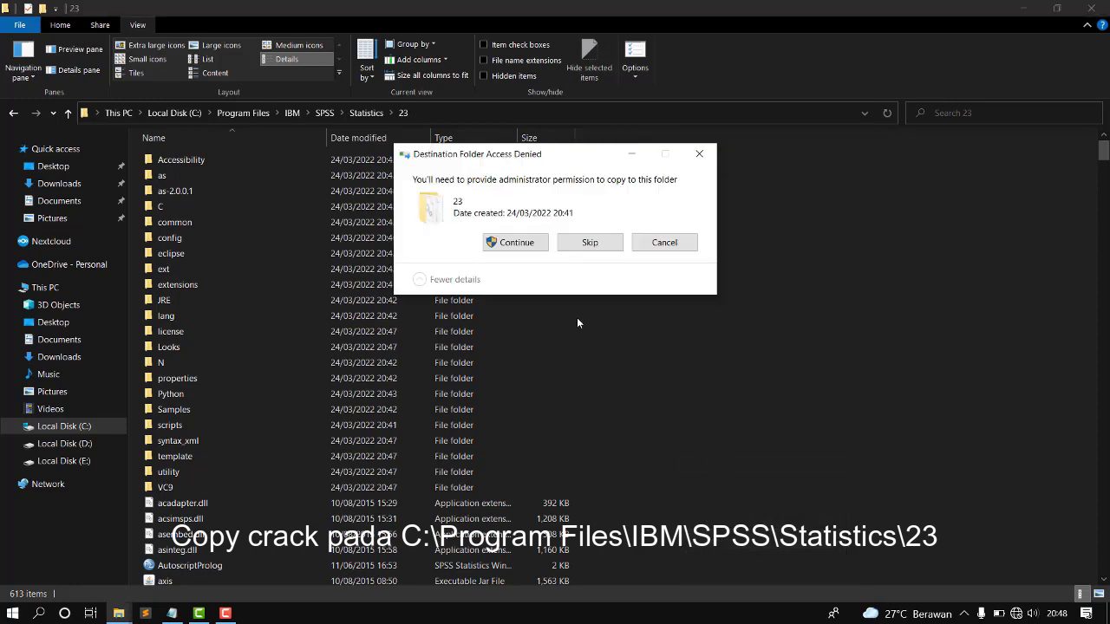
pyautogui.click(512, 242)
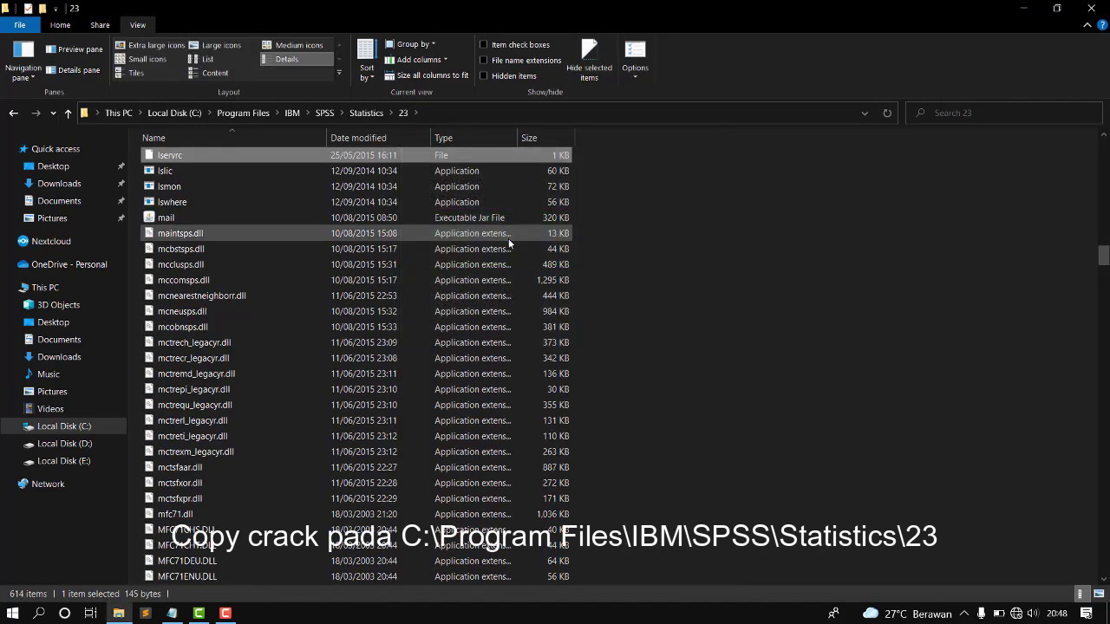
pyautogui.click(1091, 8)
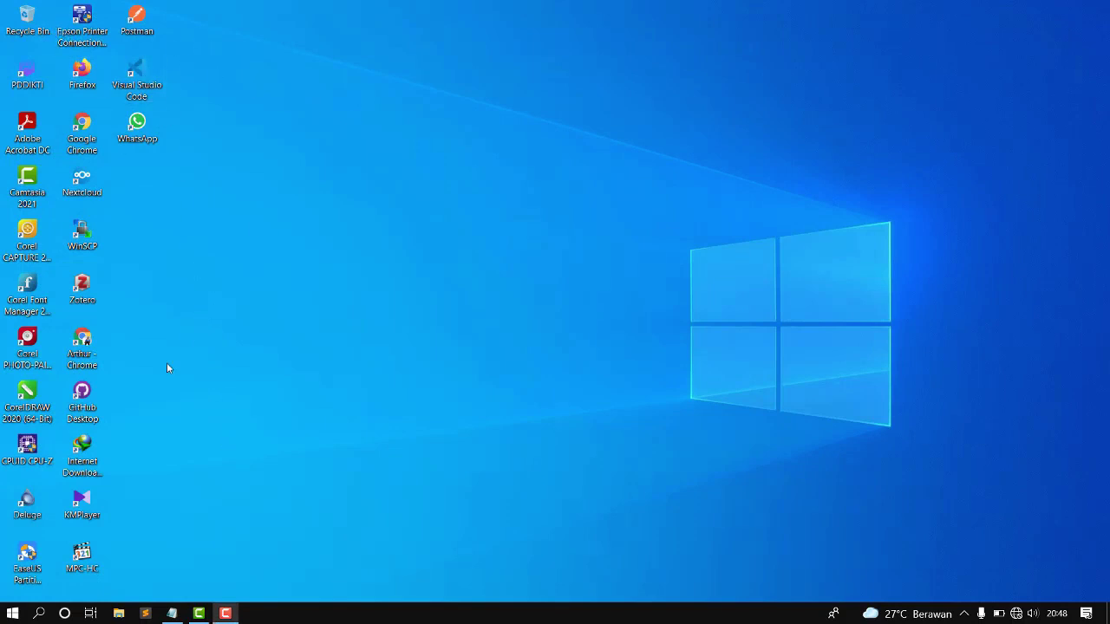
# - Launch IBM SPSS Statistics 23 and choose to use Unicode encoding
pyautogui.click(11, 613)
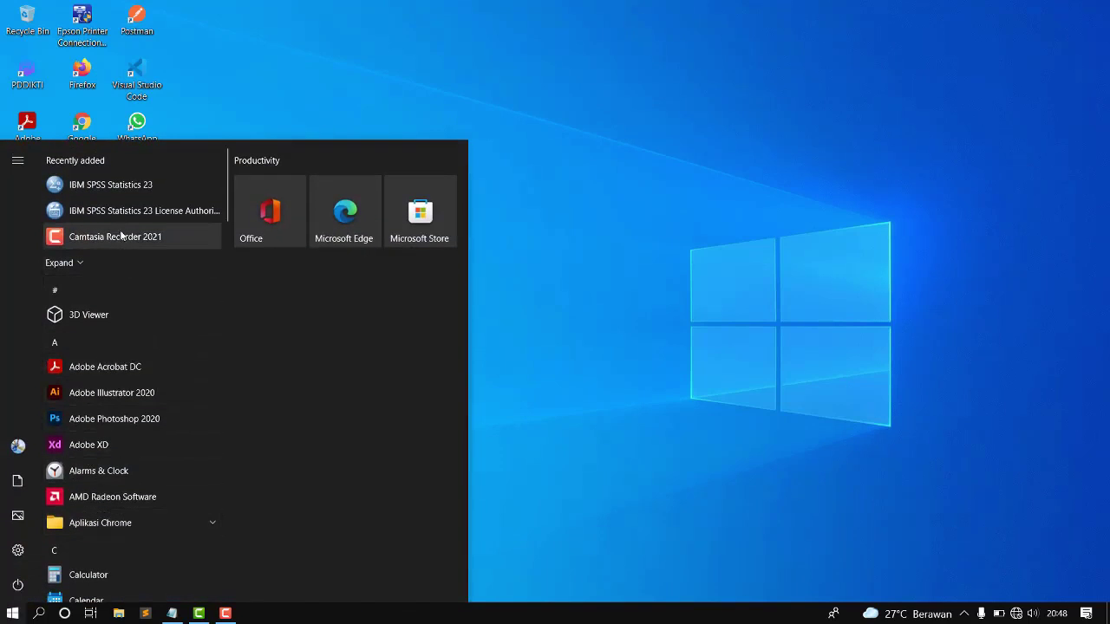
pyautogui.click(113, 184)
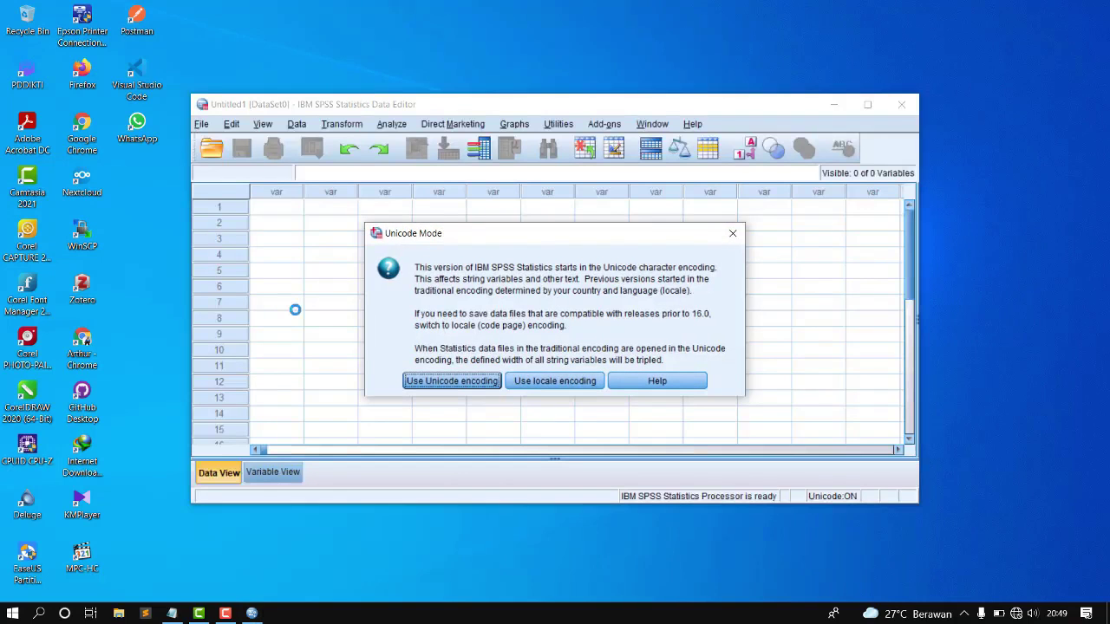
pyautogui.click(450, 384)
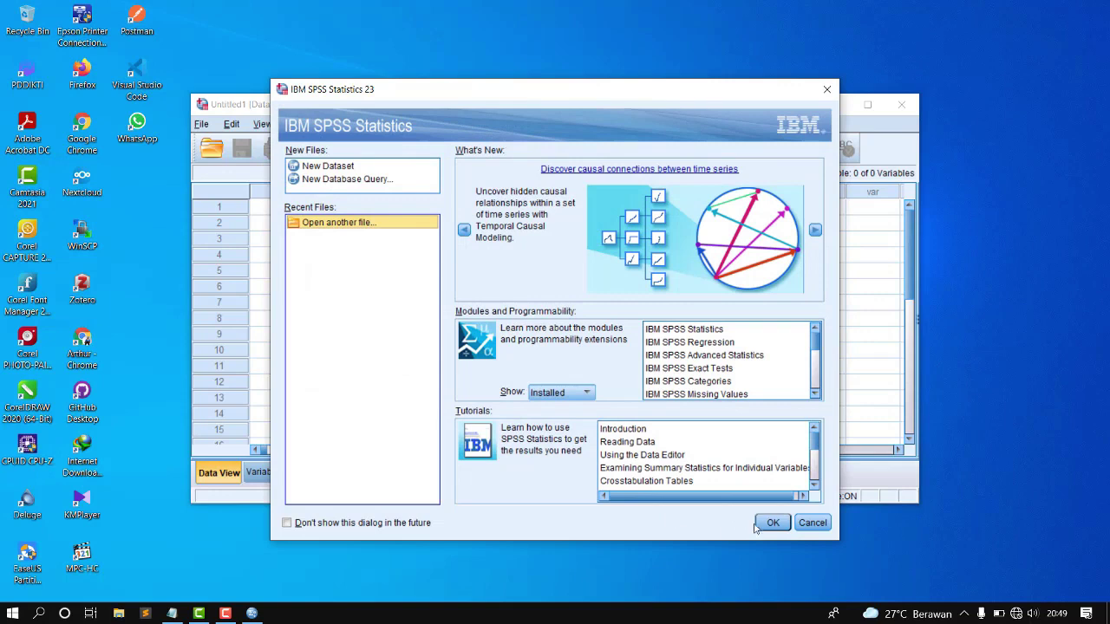
# - Dismiss the IBM SPSS Statistics welcome dialog and maximize the Data Editor window
pyautogui.click(805, 523)
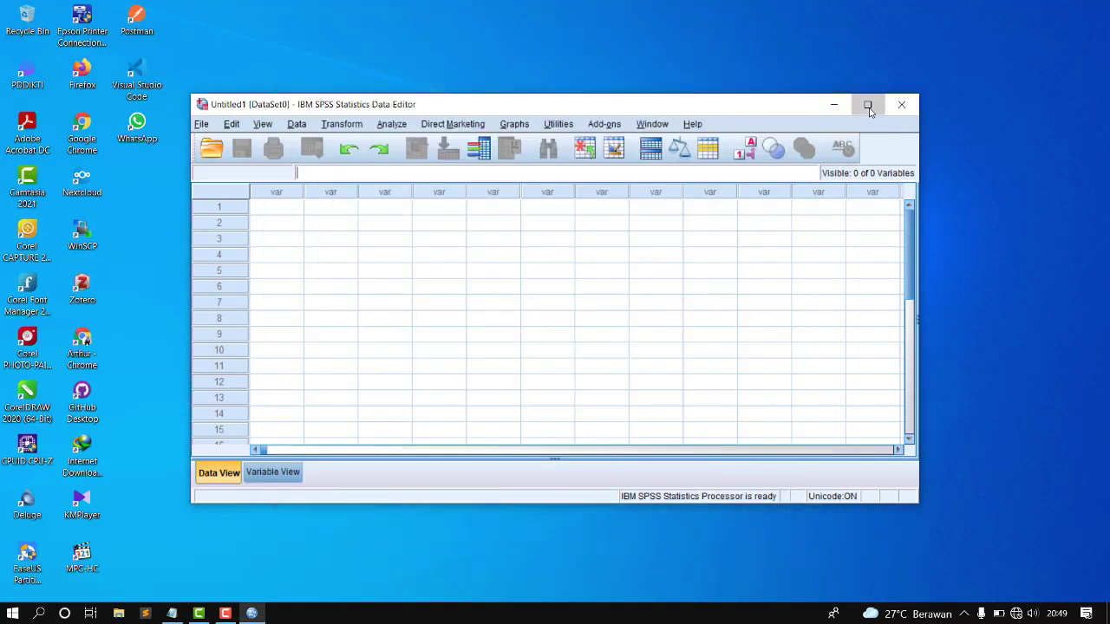
pyautogui.click(867, 104)
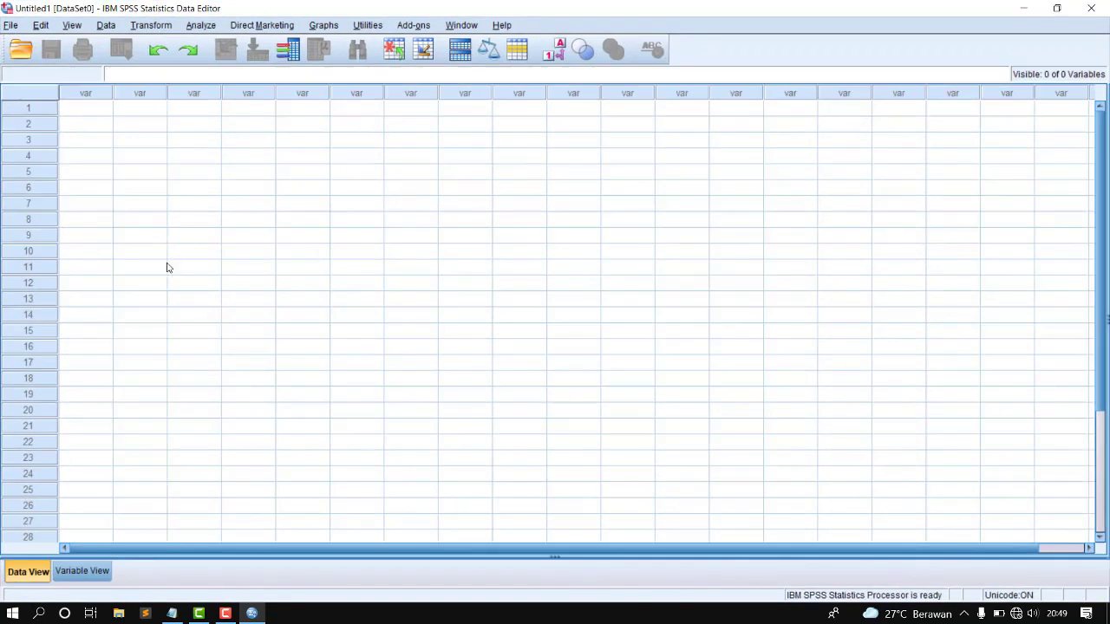